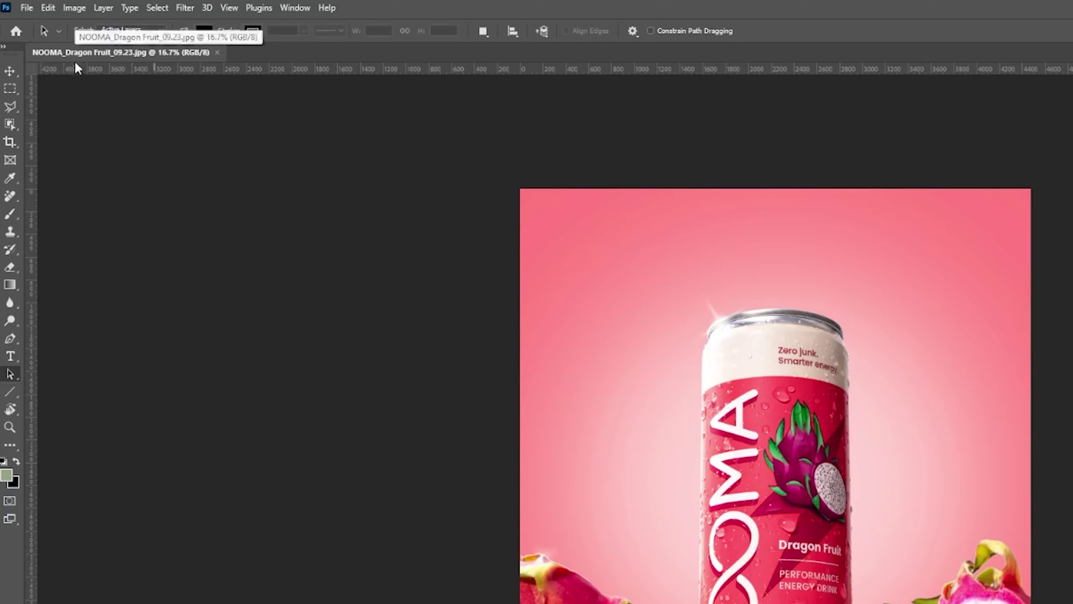
Confirm the photo's File Info copyright fields are empty, cancel, and switch to File Explorer on the Desktop
{"action": "left_click", "coordinate": [28, 9]}
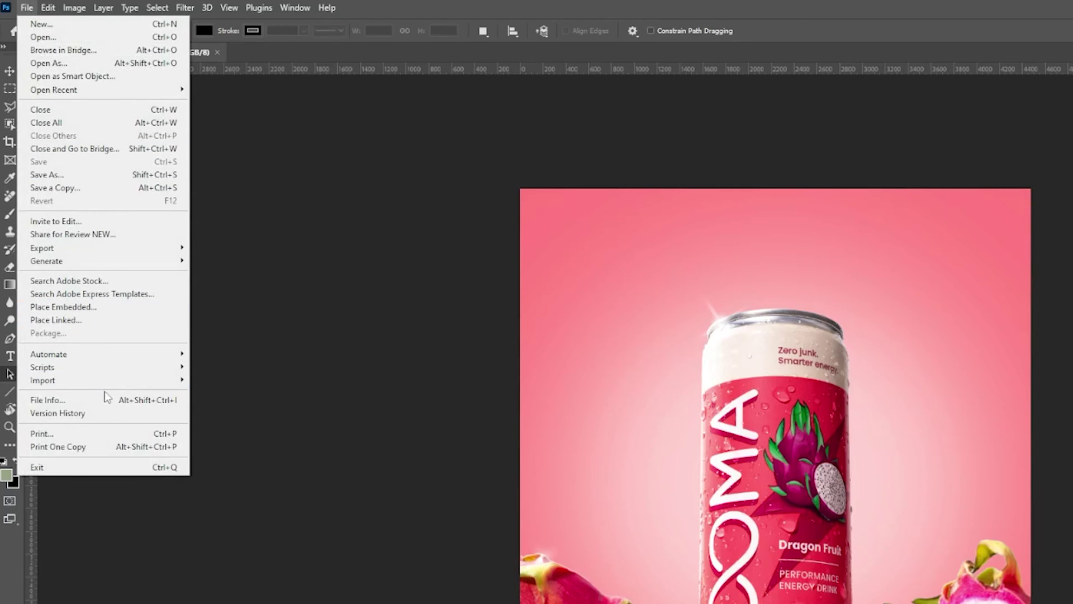
{"action": "left_click", "coordinate": [102, 400]}
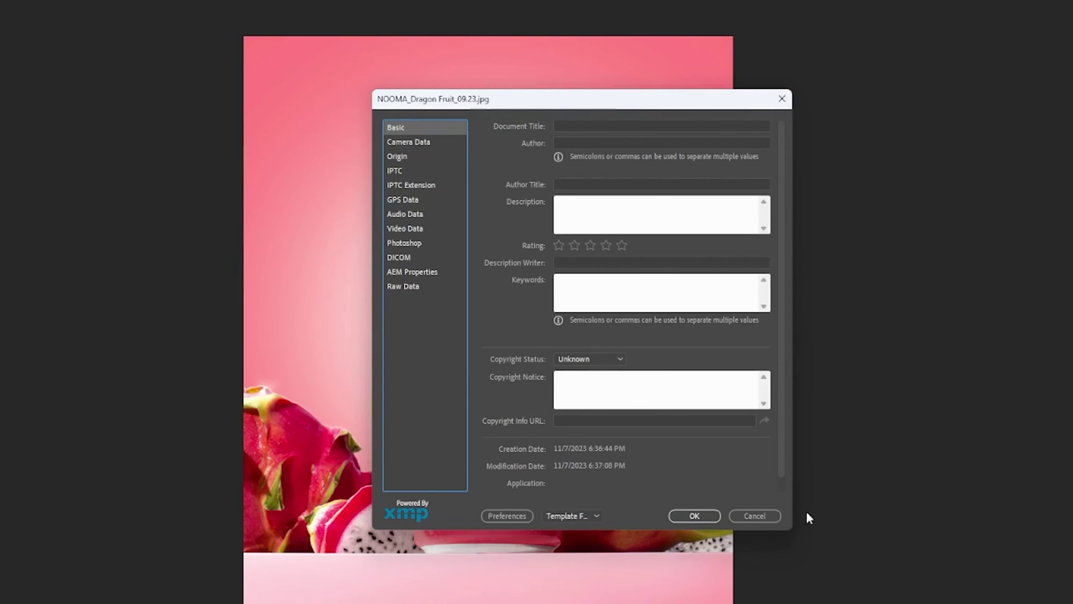
{"action": "left_click", "coordinate": [755, 516]}
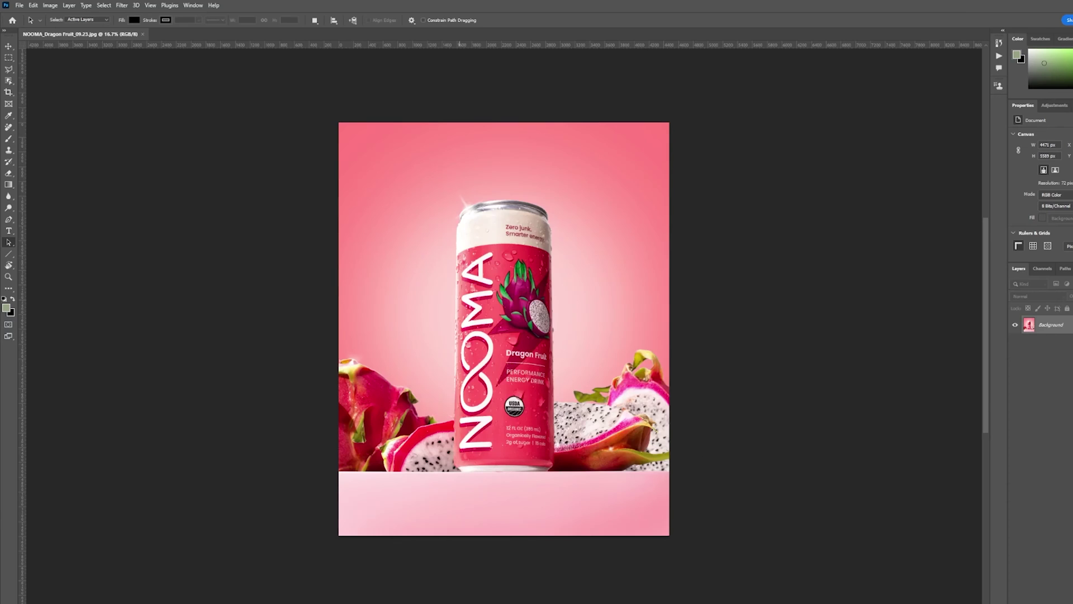
{"action": "key", "text": "alt+Tab"}
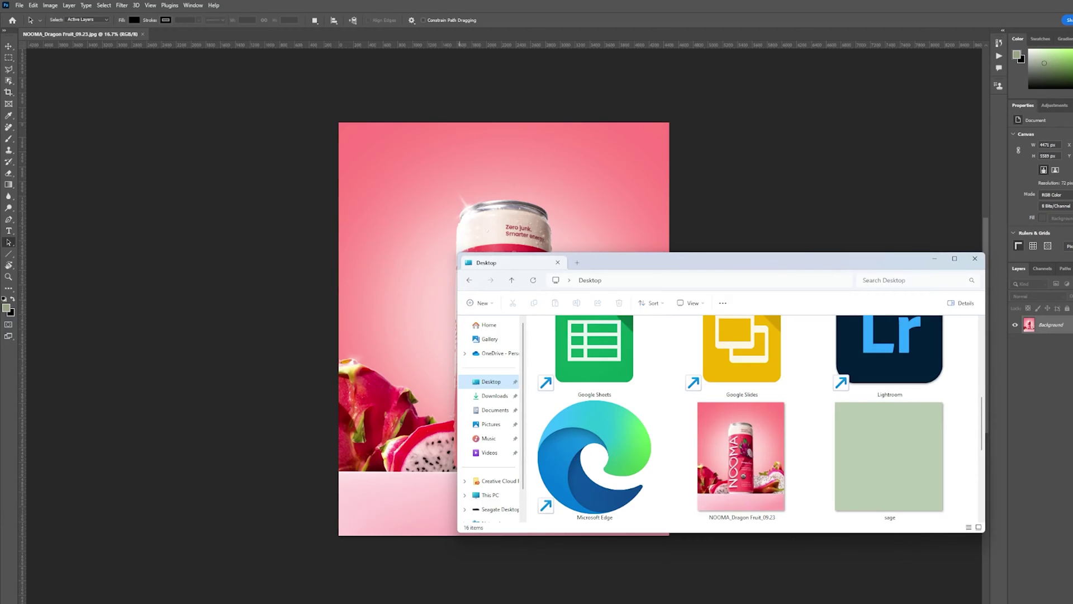
Check NOOMA_Dragon Fruit_09.23's Properties Details for author and copyright, then return to Photoshop
{"action": "left_click", "coordinate": [726, 433]}
{"action": "right_click", "coordinate": [726, 433]}
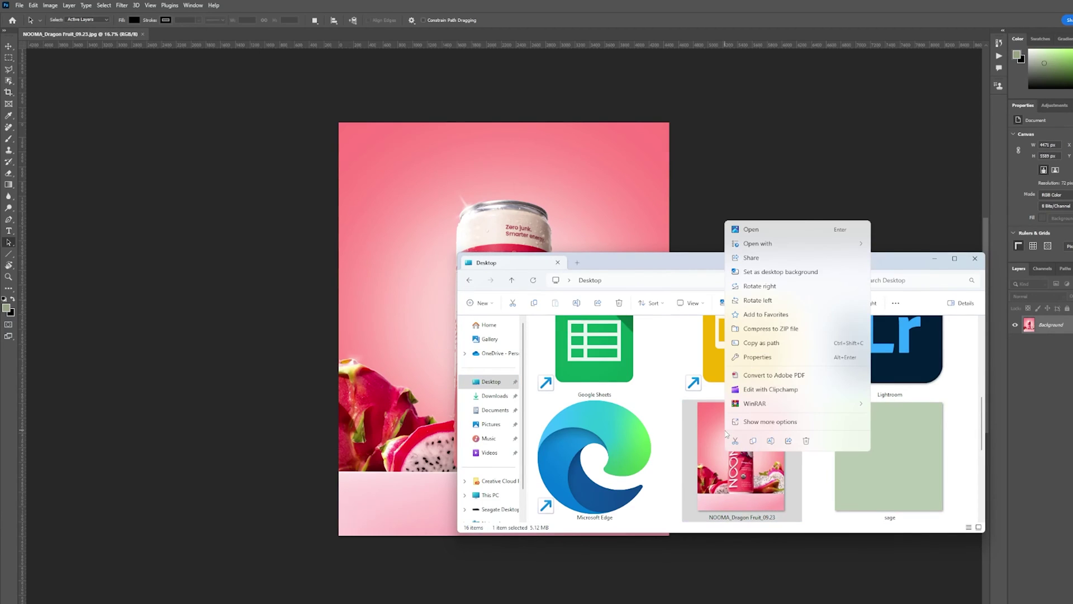
{"action": "left_click", "coordinate": [763, 357]}
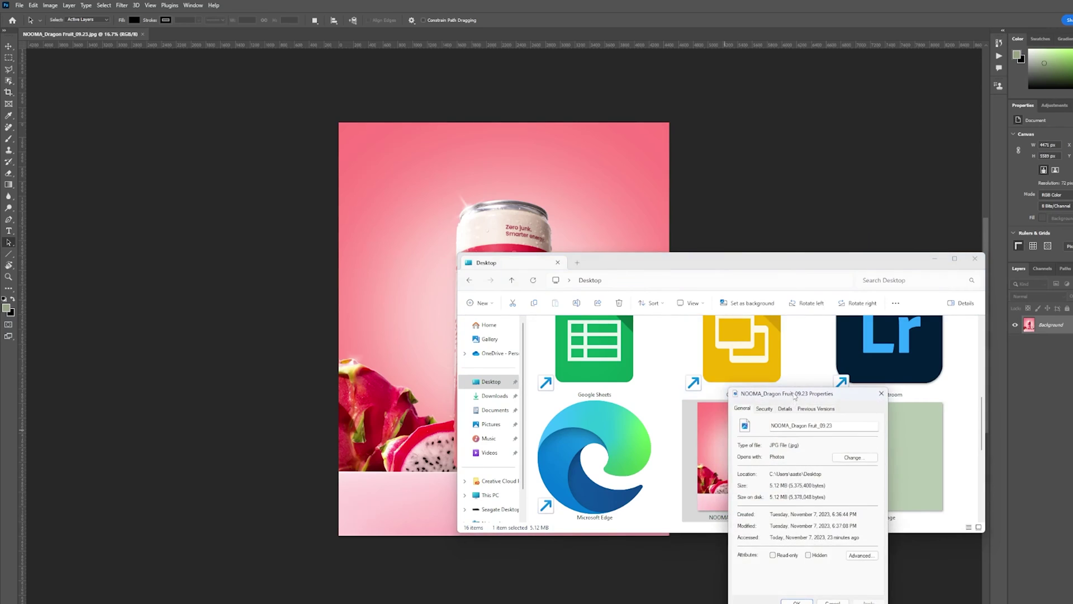
{"action": "left_click_drag", "start_coordinate": [794, 397], "coordinate": [608, 169]}
{"action": "left_click", "coordinate": [599, 180]}
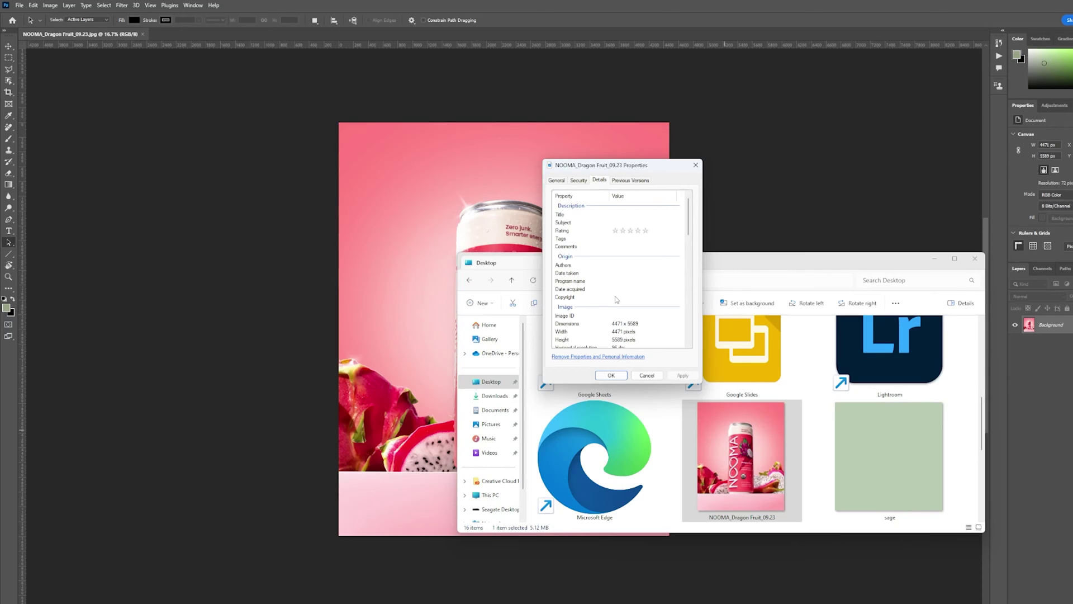
{"action": "left_click", "coordinate": [848, 252]}
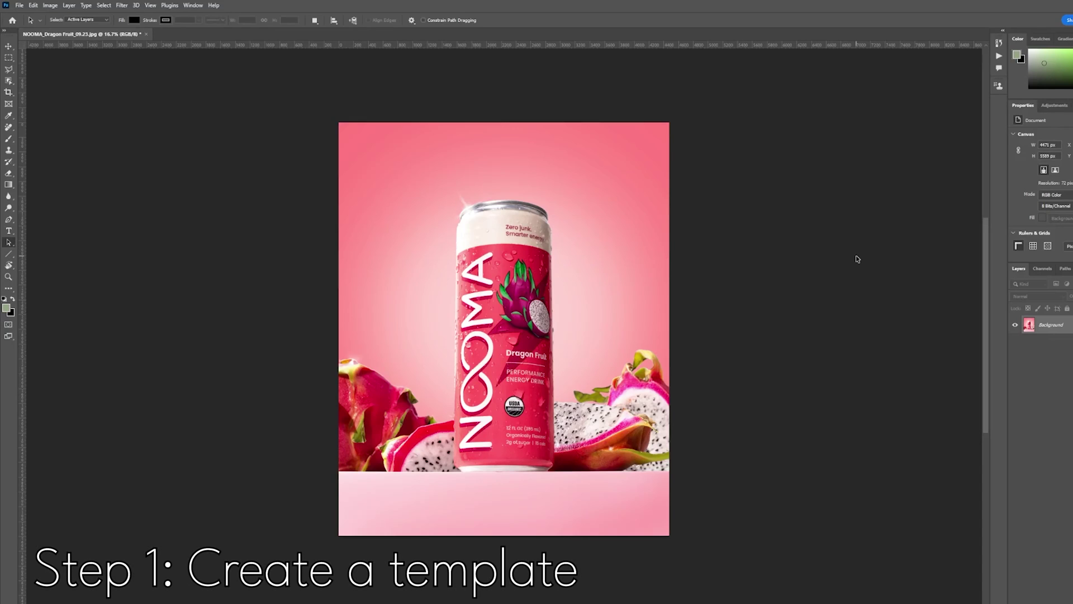
{"action": "left_click", "coordinate": [22, 6]}
Set Copyright Status to Copyrighted and enter the © business-name All Rights Reserved notice
{"action": "left_click", "coordinate": [33, 260]}
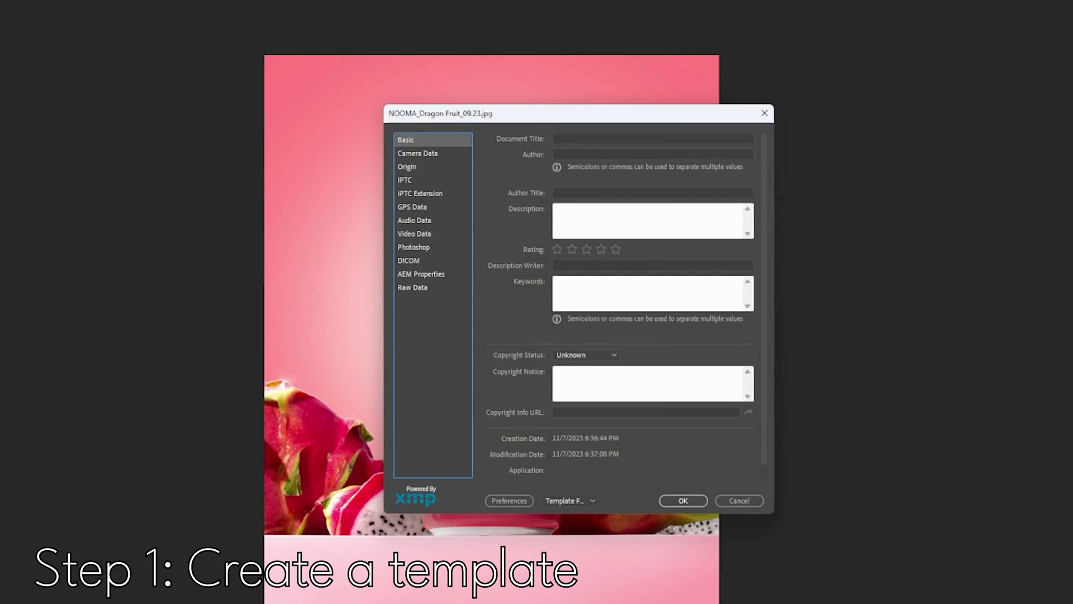
{"action": "left_click", "coordinate": [611, 356]}
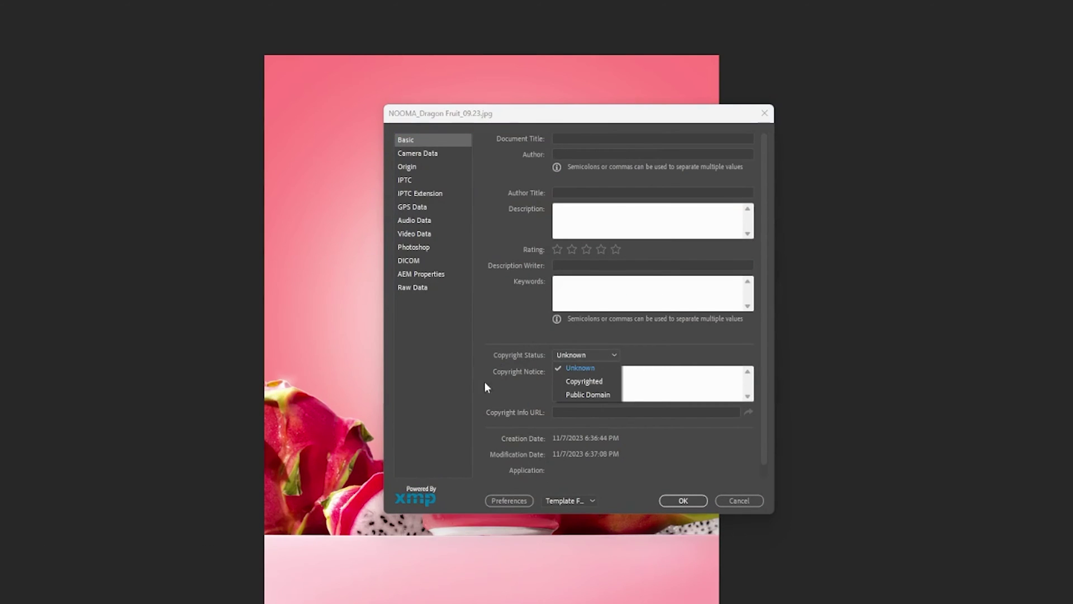
{"action": "left_click", "coordinate": [584, 381]}
{"action": "left_click", "coordinate": [616, 389]}
{"action": "type", "text": "© Stephanie's Haus, All Rights Reserved"}
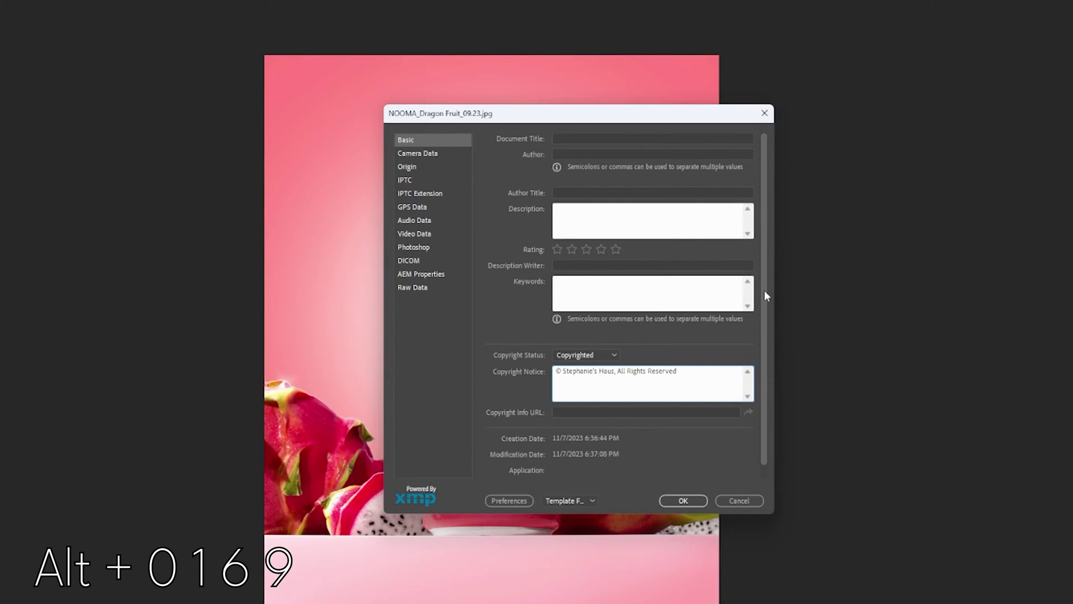
{"action": "type", "text": "©"}
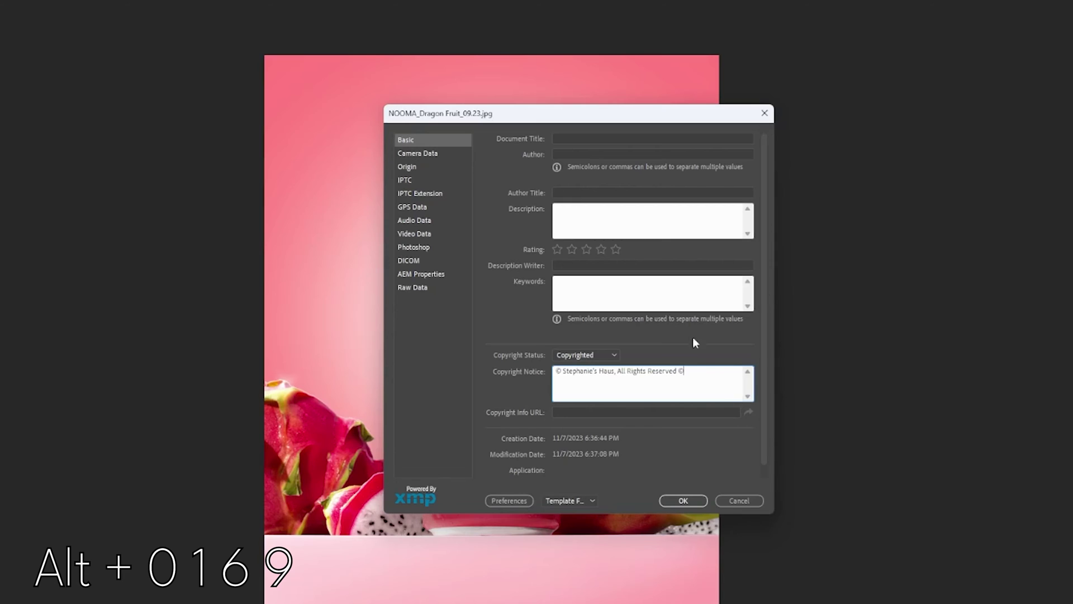
{"action": "key", "text": "BackSpace"}
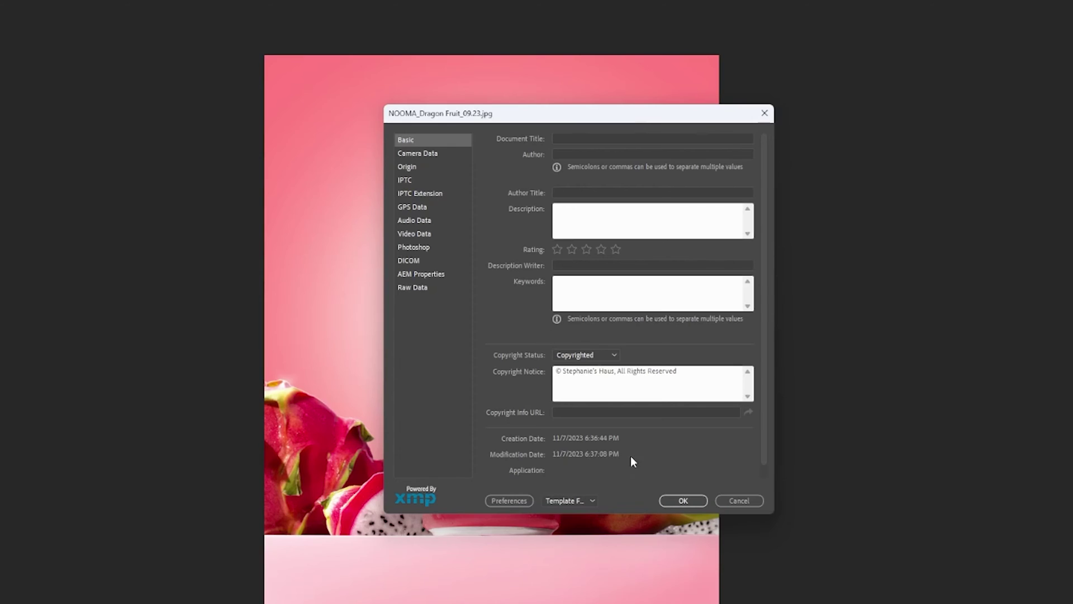
Export the copyright details as an XMP template named after the business, then apply them with OK
{"action": "left_click", "coordinate": [585, 499]}
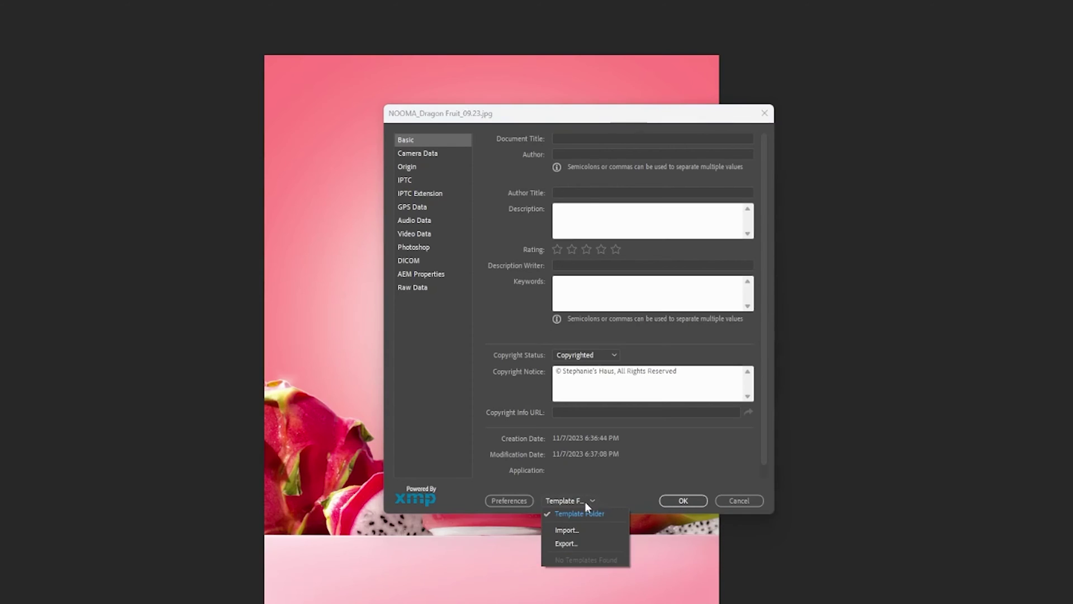
{"action": "left_click", "coordinate": [577, 545]}
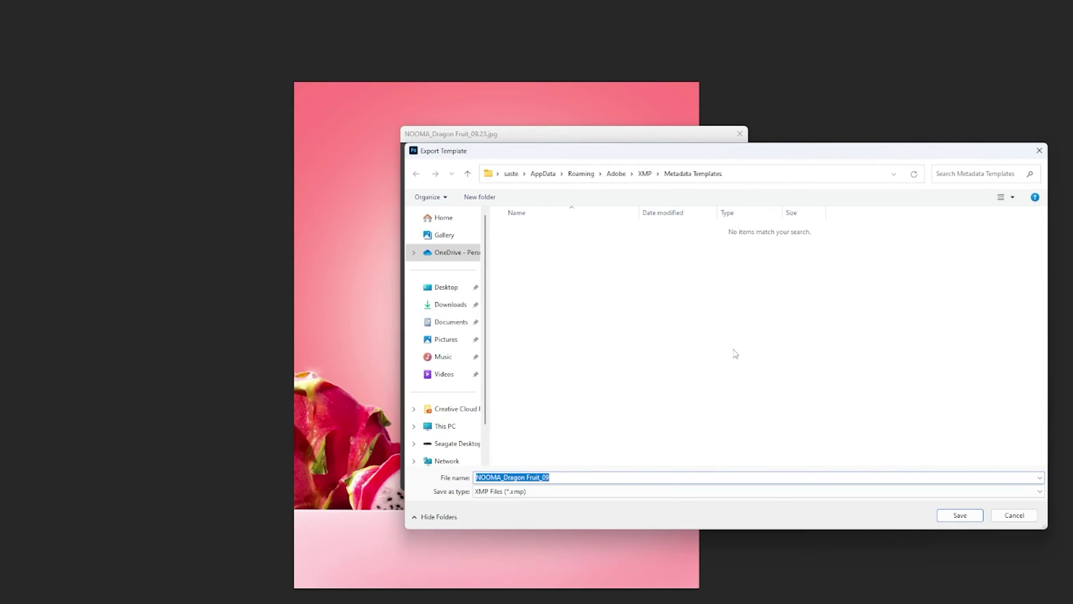
{"action": "type", "text": "Stephanie's H"}
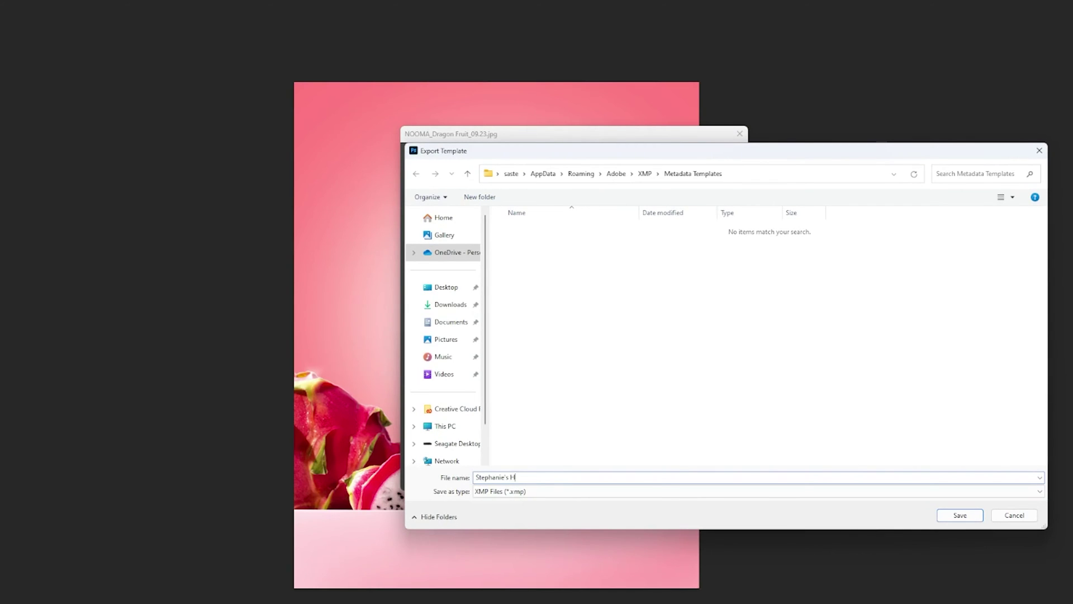
{"action": "type", "text": "aus Copyright"}
{"action": "left_click", "coordinate": [961, 517]}
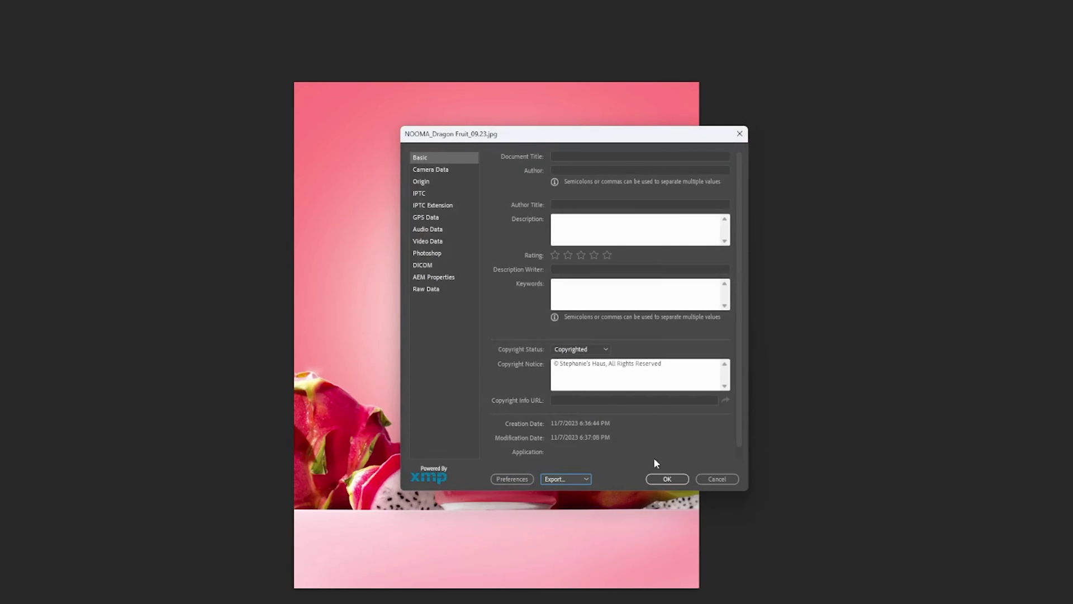
{"action": "left_click", "coordinate": [667, 479]}
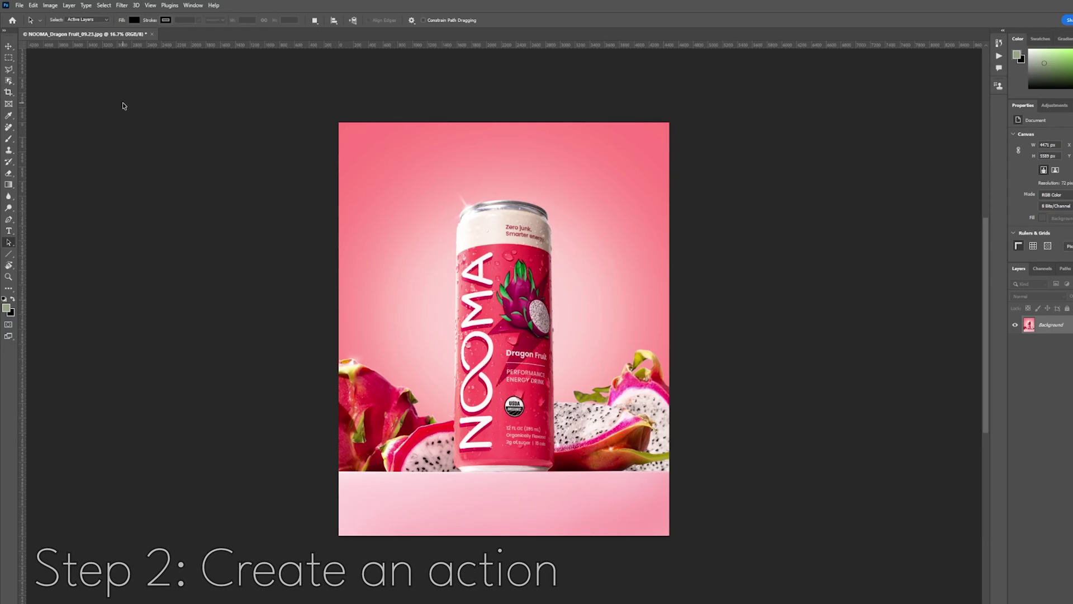
Reset the photo's File Info Copyright Status to Unknown and close the dialog
{"action": "left_click", "coordinate": [19, 5]}
{"action": "left_click", "coordinate": [35, 259]}
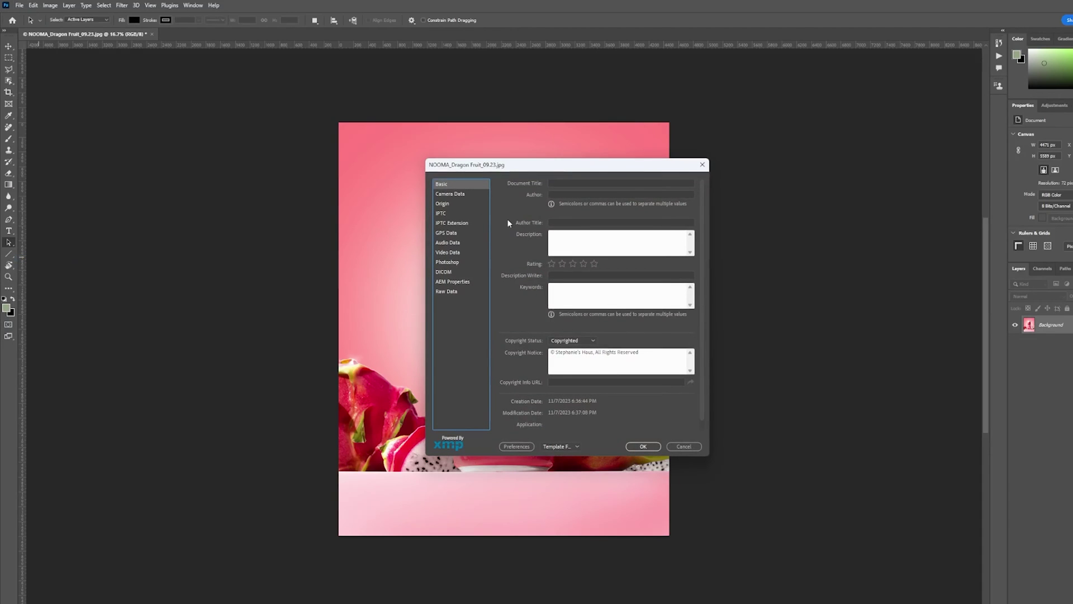
{"action": "left_click", "coordinate": [592, 341]}
{"action": "left_click", "coordinate": [581, 350]}
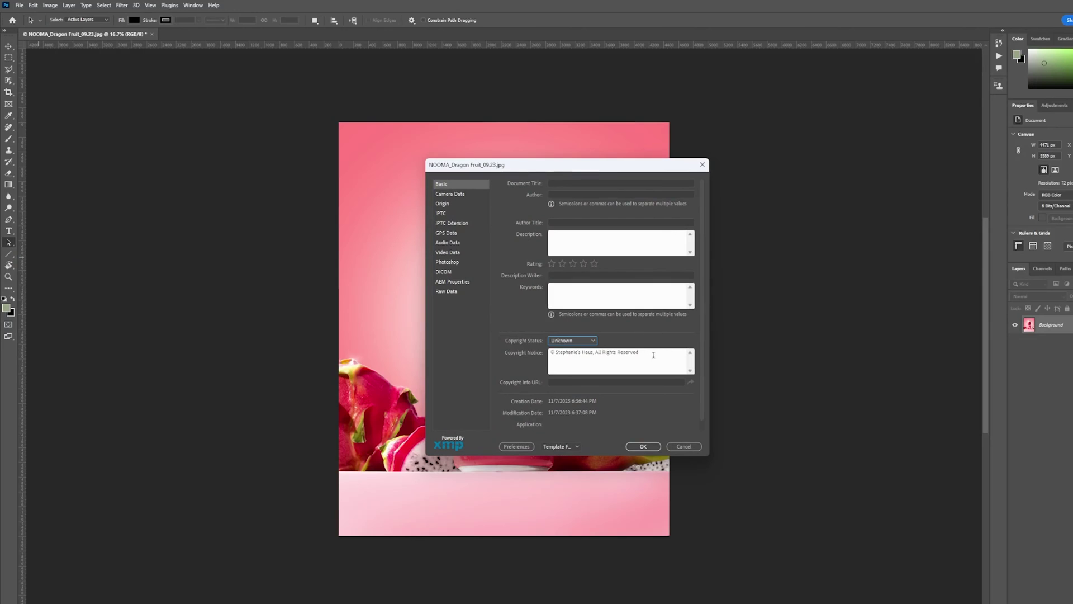
{"action": "left_click_drag", "start_coordinate": [651, 356], "coordinate": [477, 349]}
{"action": "key", "text": "ctrl+c"}
{"action": "left_click", "coordinate": [678, 445]}
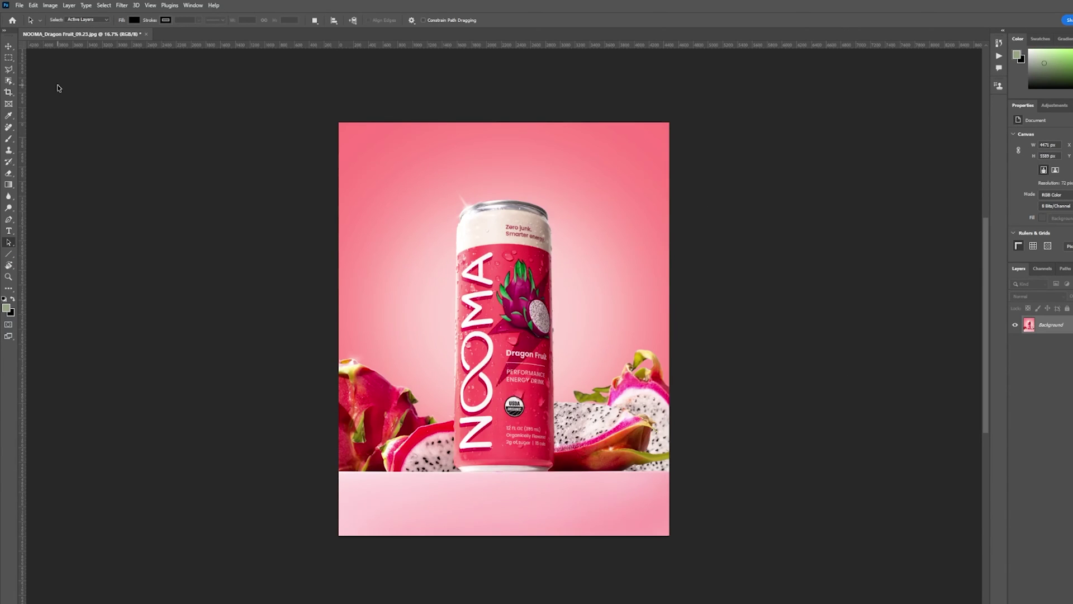
{"action": "left_click", "coordinate": [189, 7]}
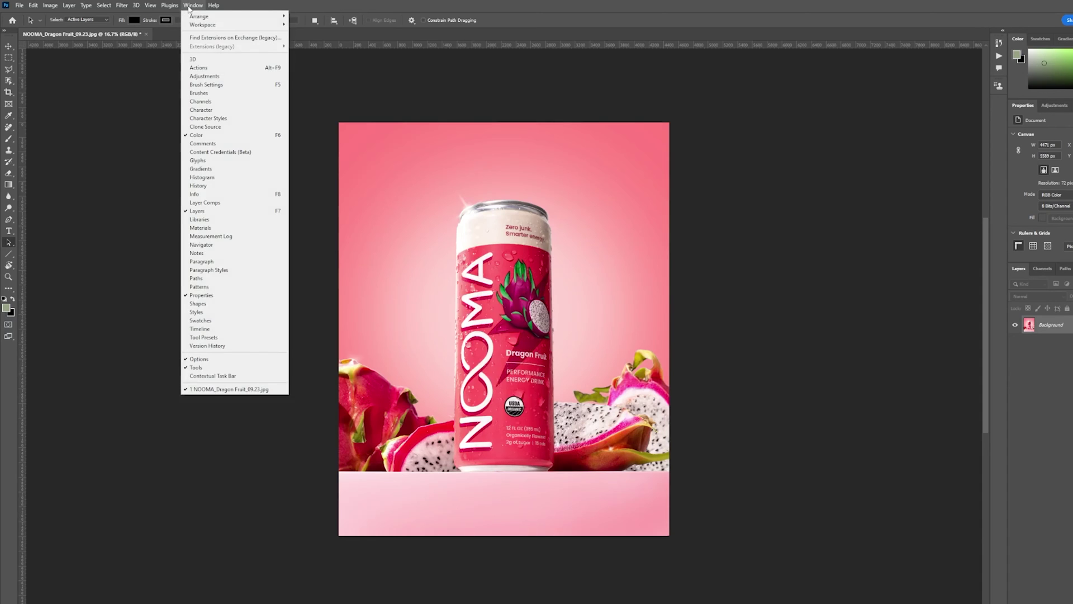
Create a new action set in the Actions panel named after the business
{"action": "left_click", "coordinate": [218, 69]}
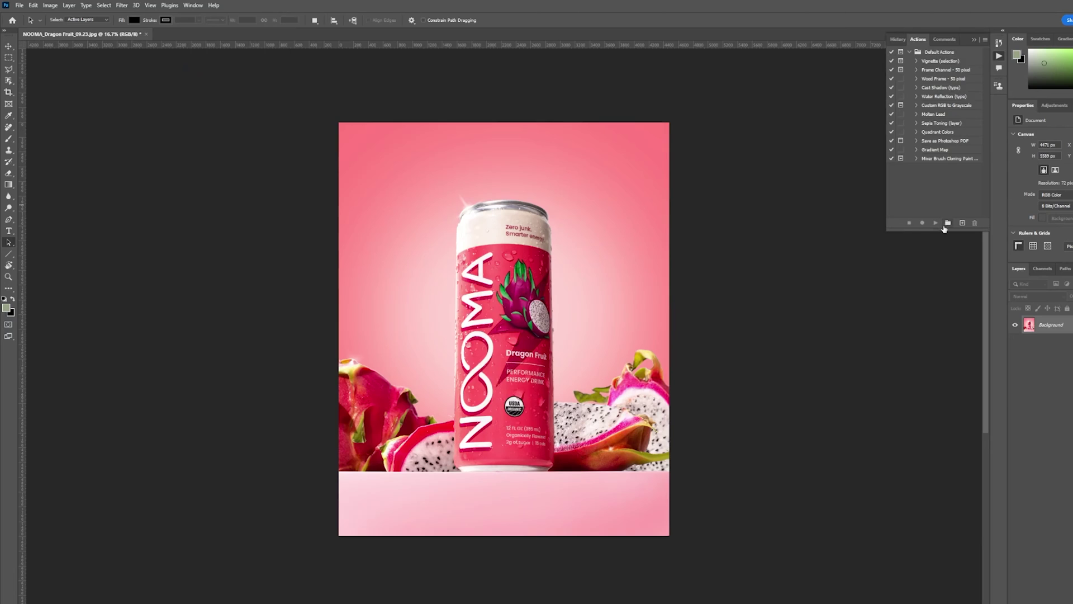
{"action": "left_click", "coordinate": [947, 223]}
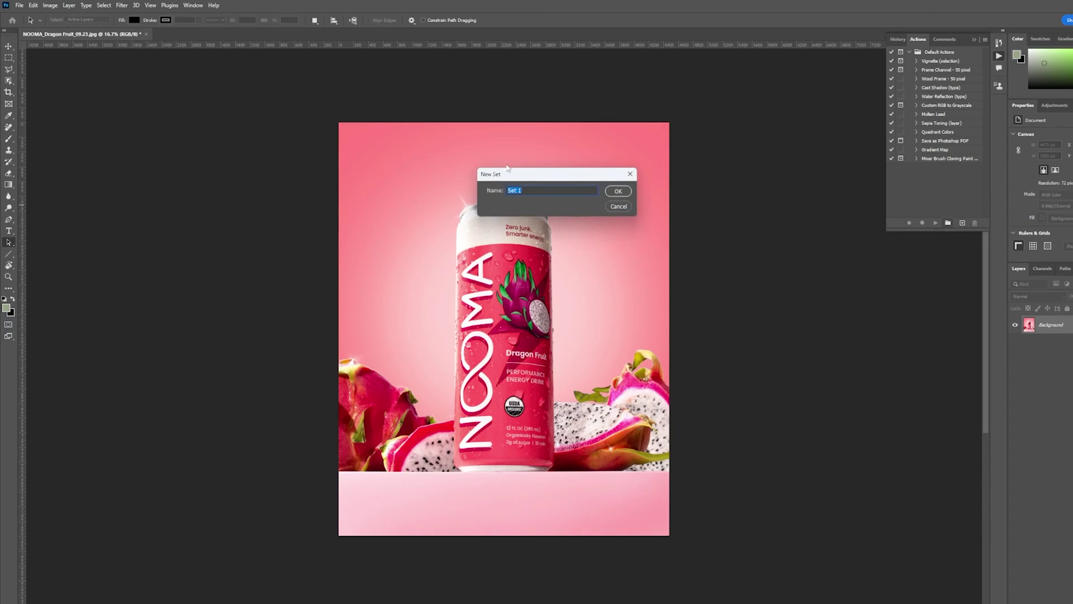
{"action": "type", "text": "Stephanie's Haus"}
{"action": "left_click", "coordinate": [618, 191]}
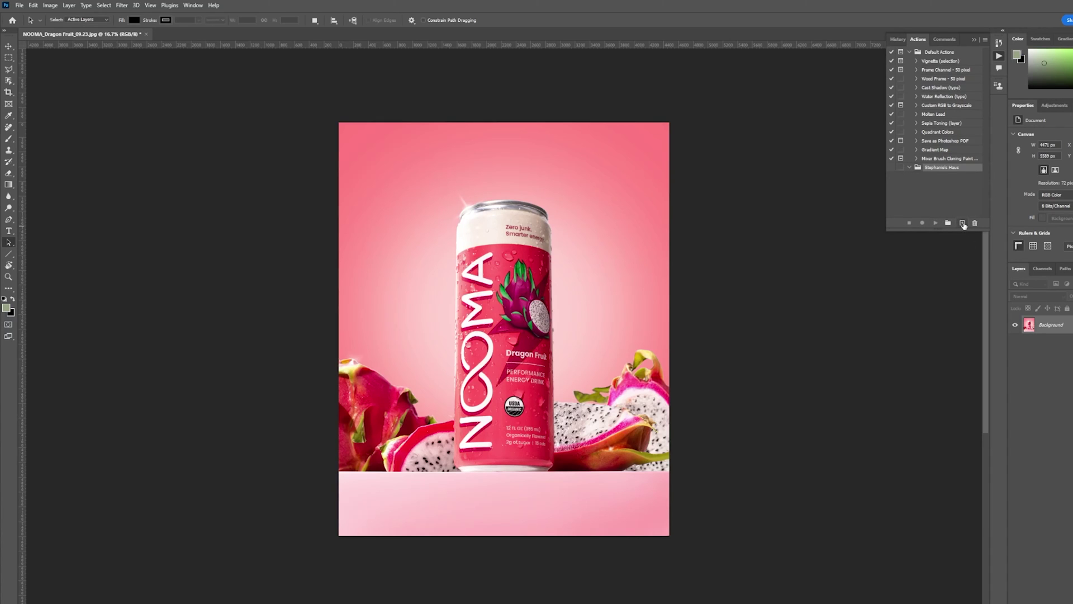
Create a copyright action in that custom set and start recording it
{"action": "left_click", "coordinate": [963, 224]}
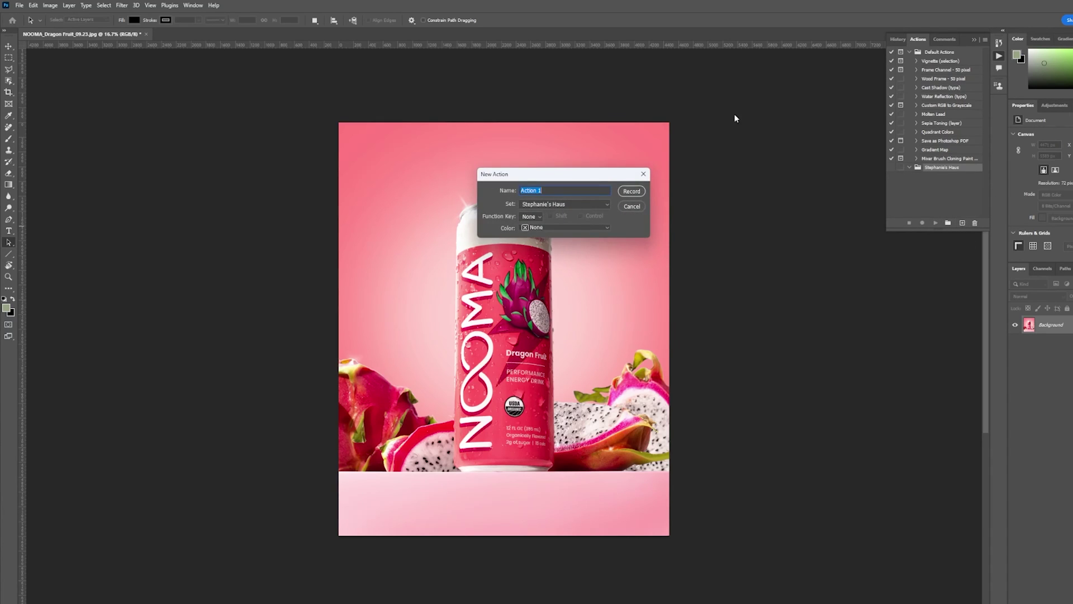
{"action": "type", "text": "Stephanie's Haus Copyright"}
{"action": "left_click", "coordinate": [545, 205]}
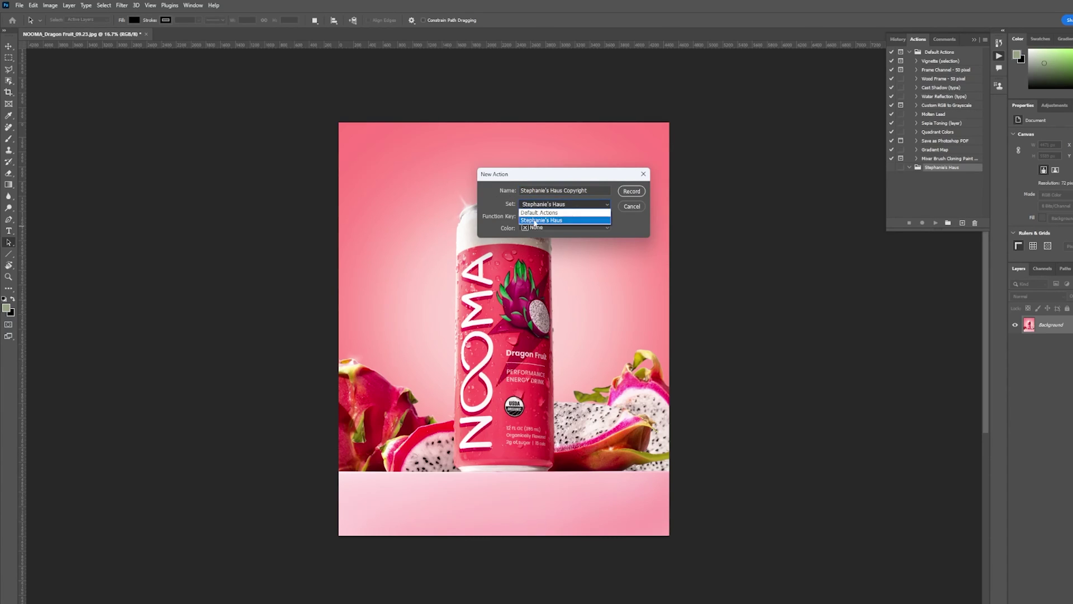
{"action": "left_click", "coordinate": [535, 221]}
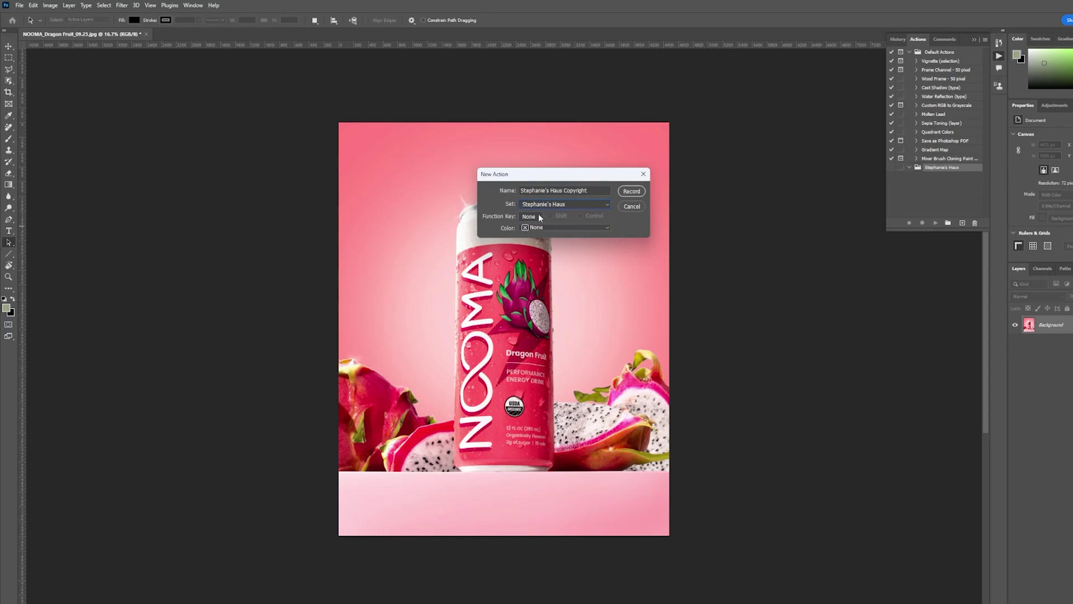
{"action": "left_click", "coordinate": [632, 192]}
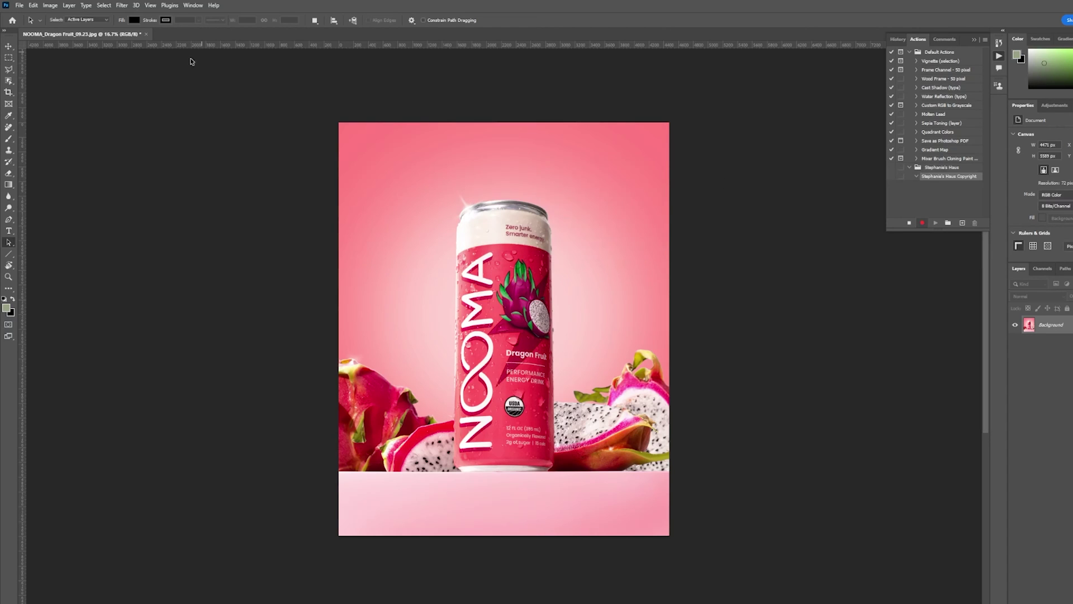
Record setting File Info to Copyrighted with the pasted notice, then stop recording
{"action": "left_click", "coordinate": [19, 6]}
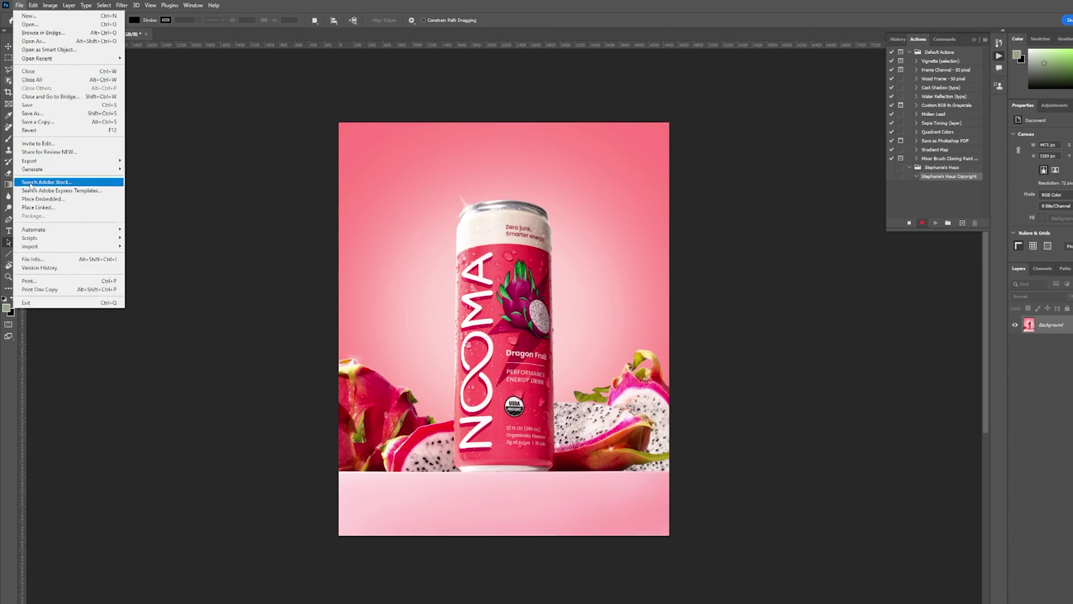
{"action": "left_click", "coordinate": [30, 259]}
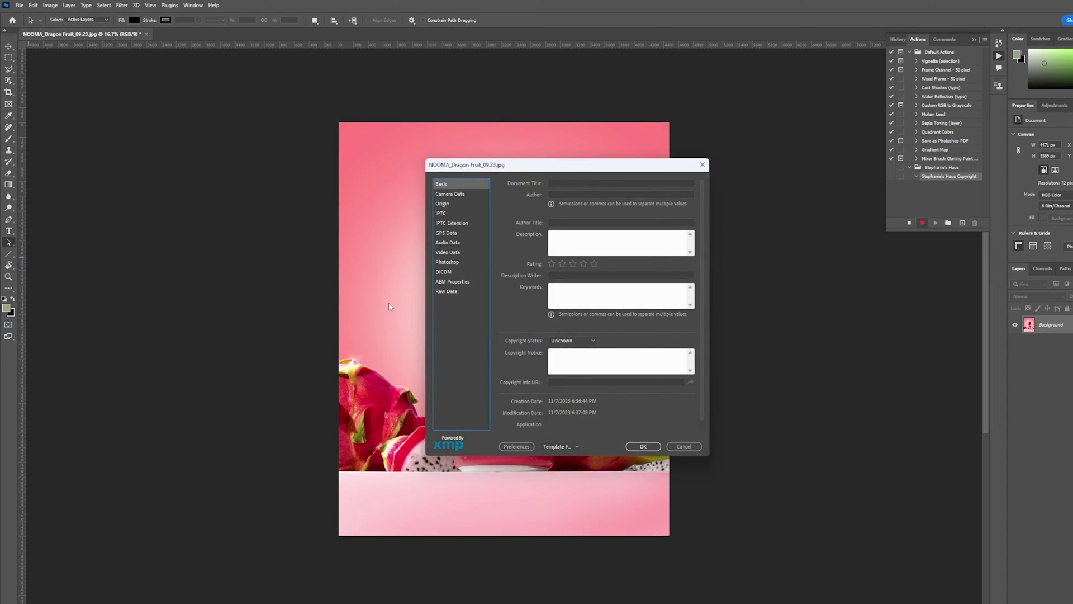
{"action": "left_click", "coordinate": [567, 340]}
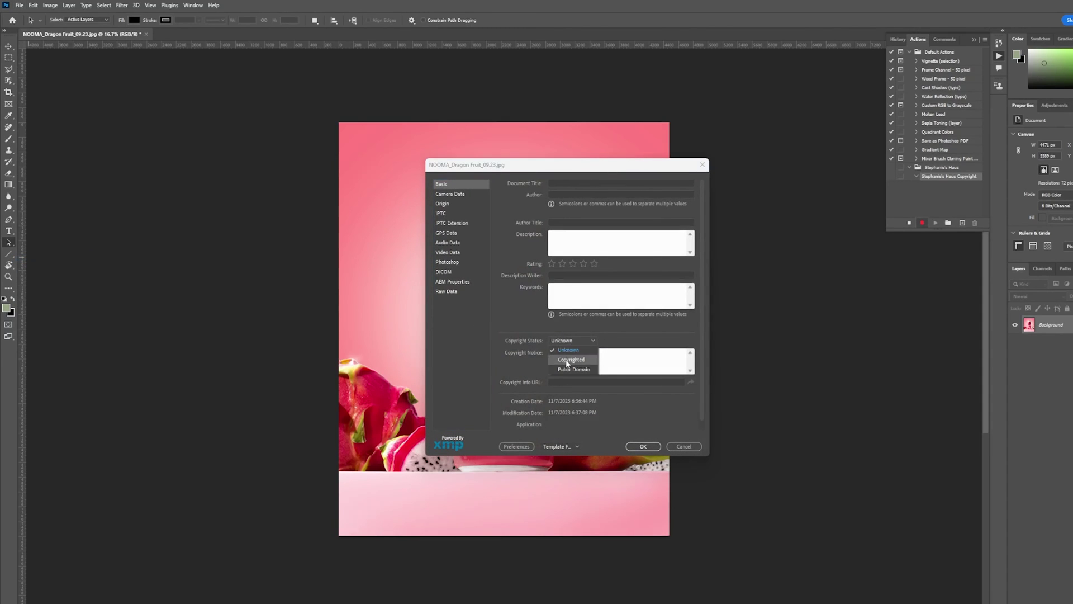
{"action": "left_click", "coordinate": [568, 361]}
{"action": "key", "text": "Tab"}
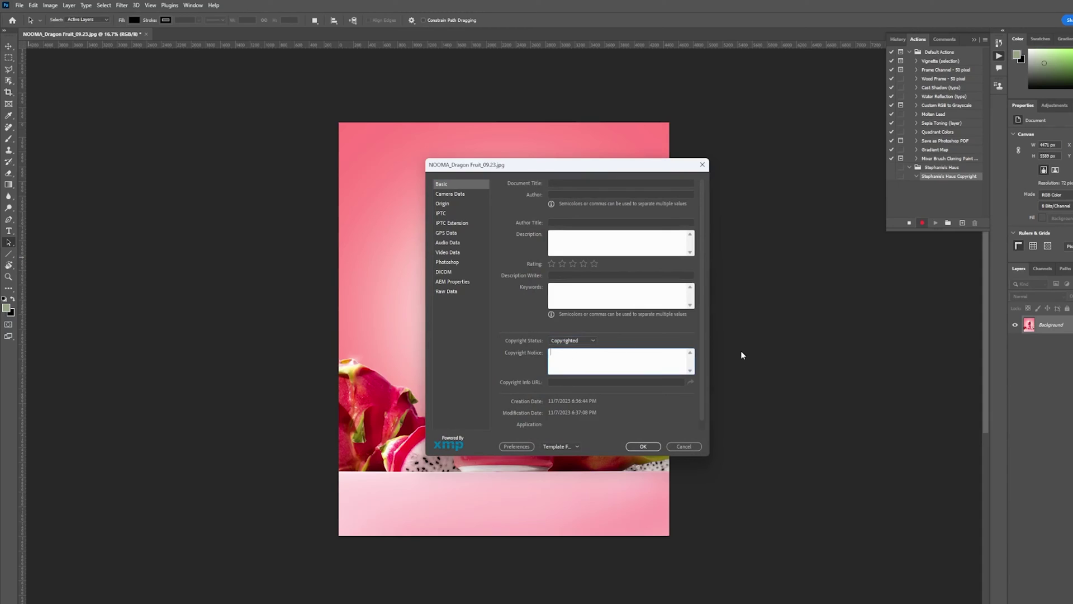
{"action": "key", "text": "ctrl+v"}
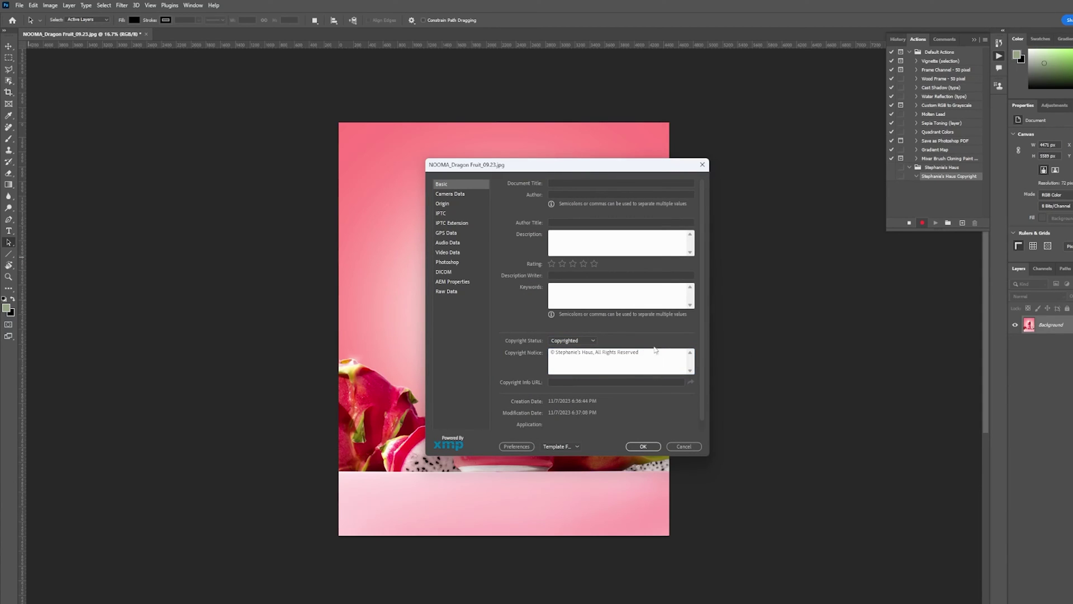
{"action": "left_click", "coordinate": [643, 446]}
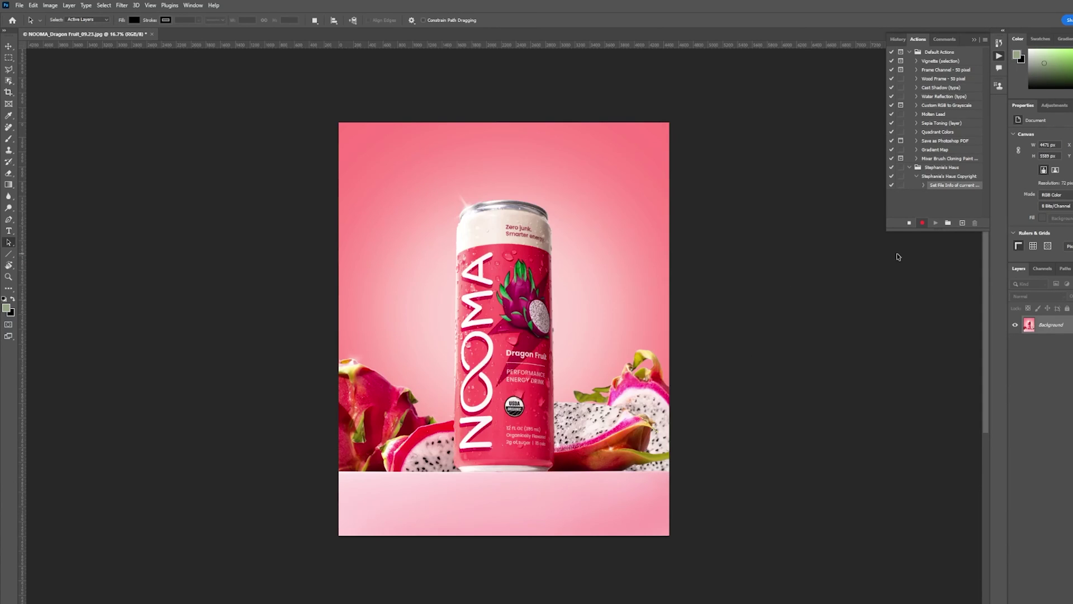
{"action": "left_click", "coordinate": [909, 223]}
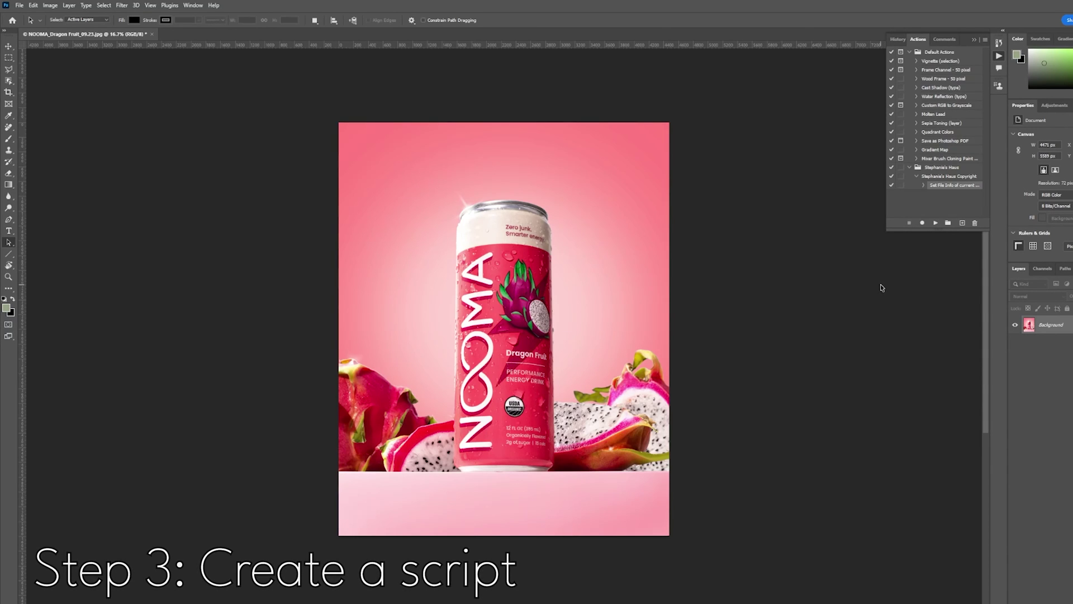
In Script Events Manager, choose Action and select the custom set's copyright action
{"action": "left_click", "coordinate": [20, 5]}
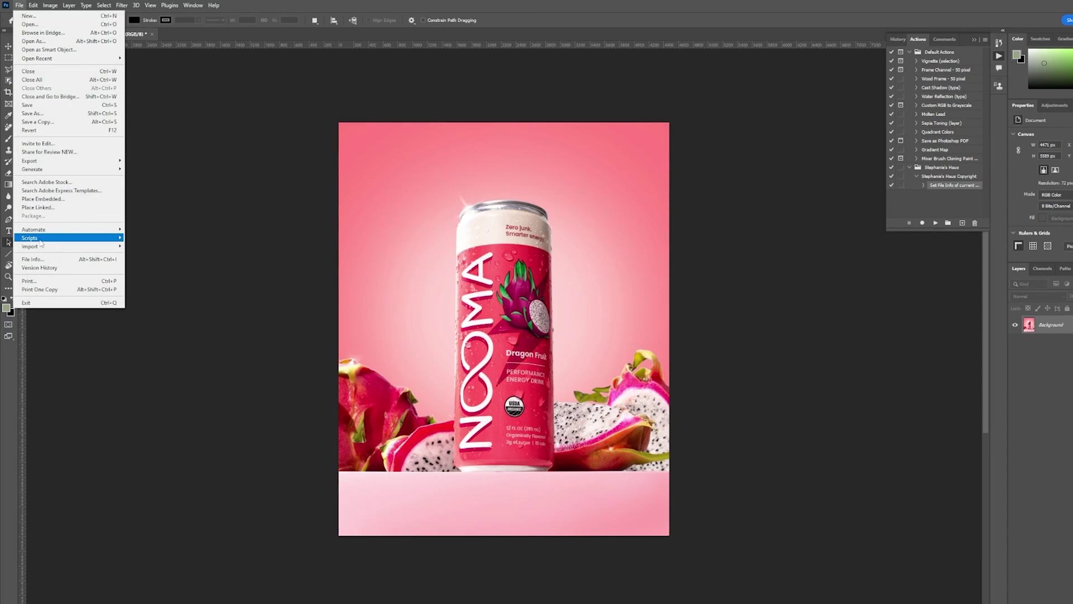
{"action": "mouse_move", "coordinate": [54, 239]}
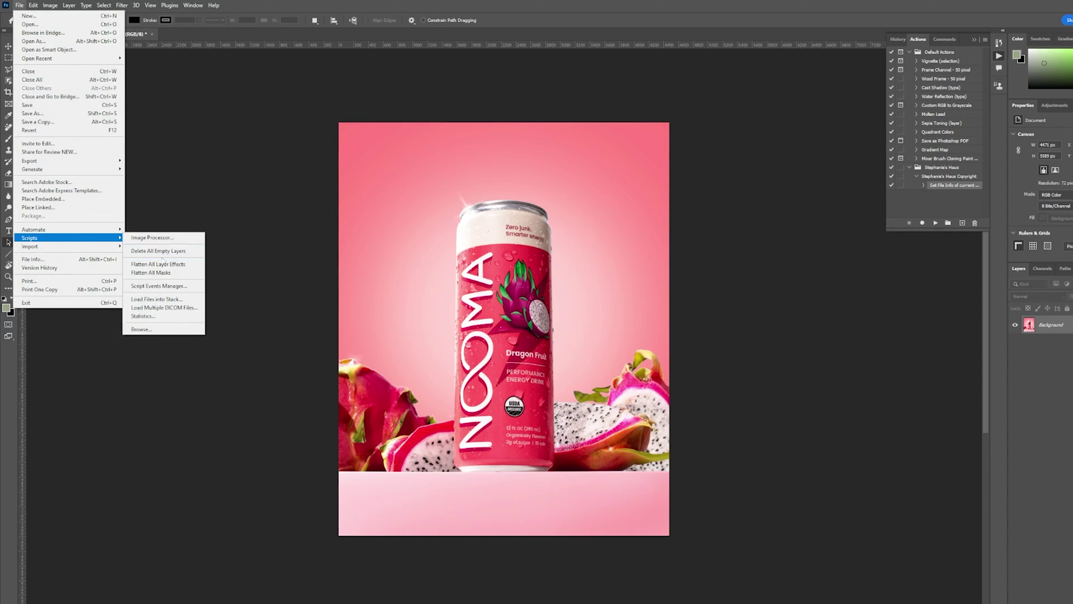
{"action": "left_click", "coordinate": [178, 287]}
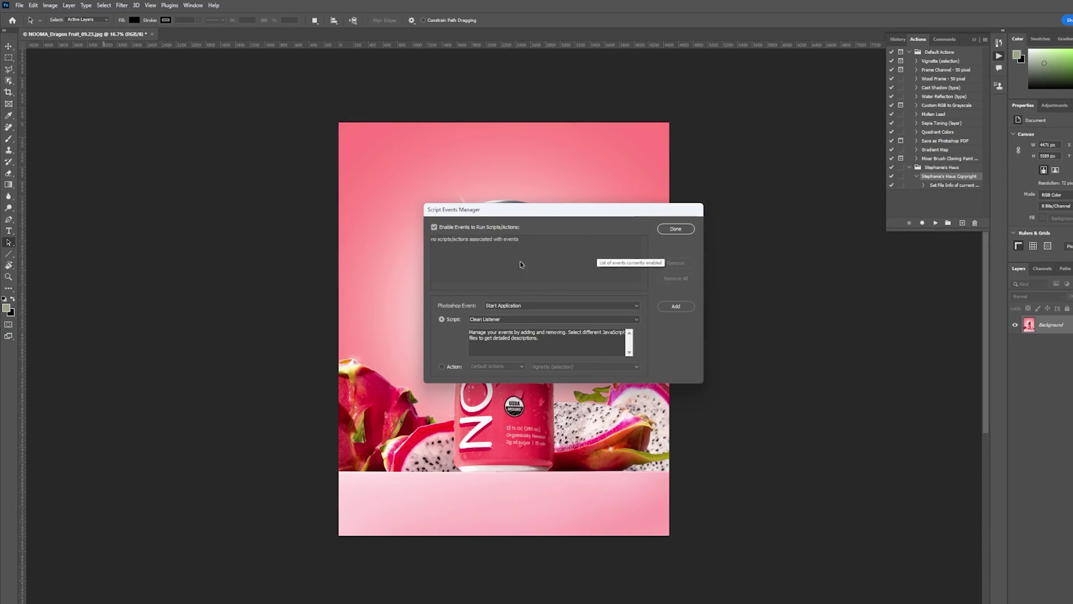
{"action": "left_click", "coordinate": [441, 367]}
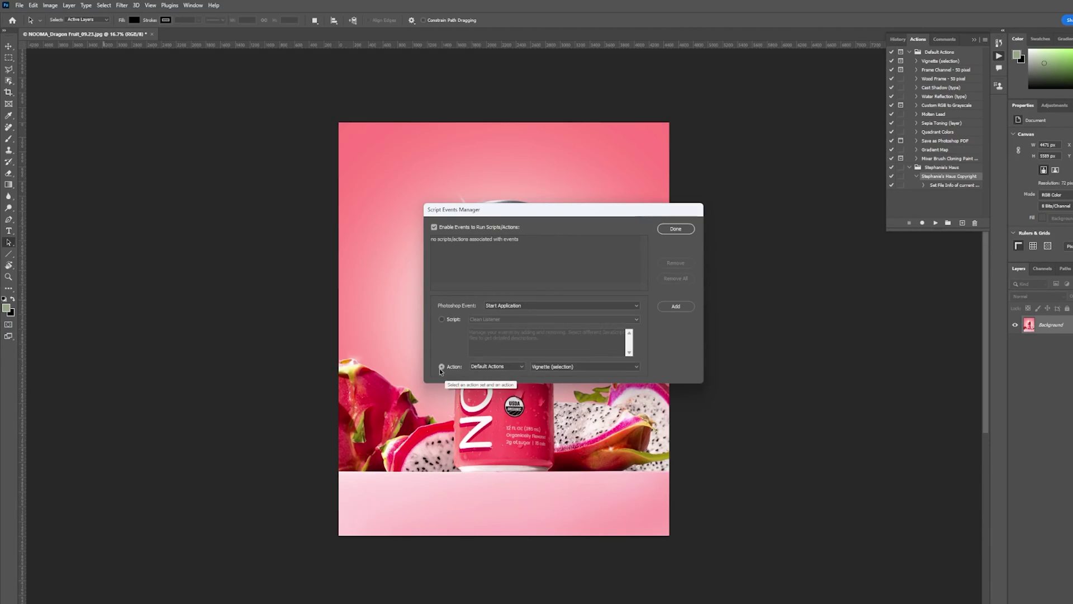
{"action": "left_click", "coordinate": [499, 367]}
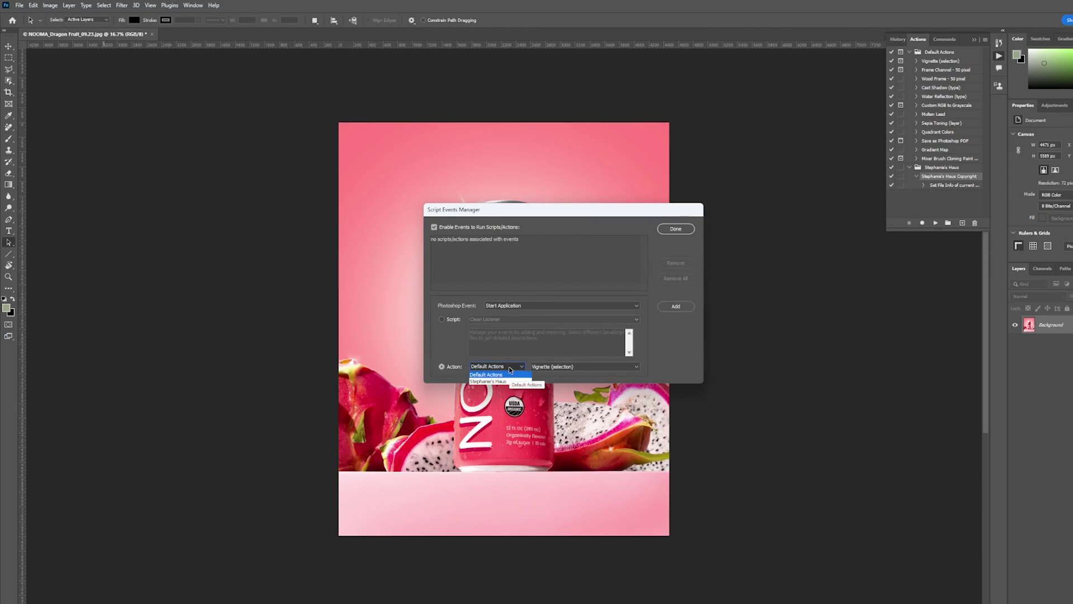
{"action": "left_click", "coordinate": [498, 381]}
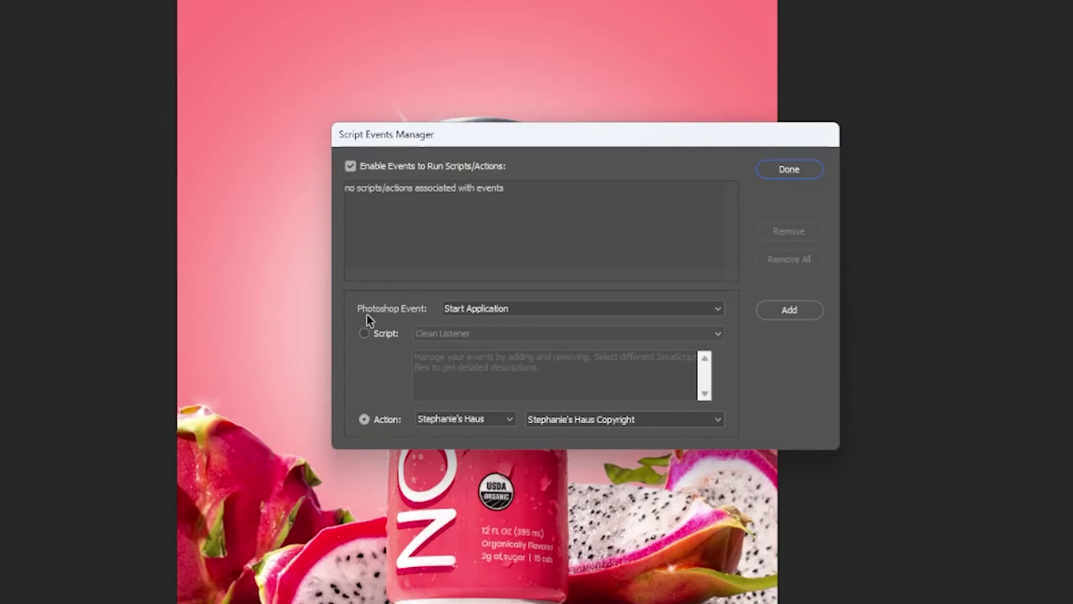
Add Open Document, New Document and Save Document events for the action, then finish with Done
{"action": "left_click", "coordinate": [556, 308]}
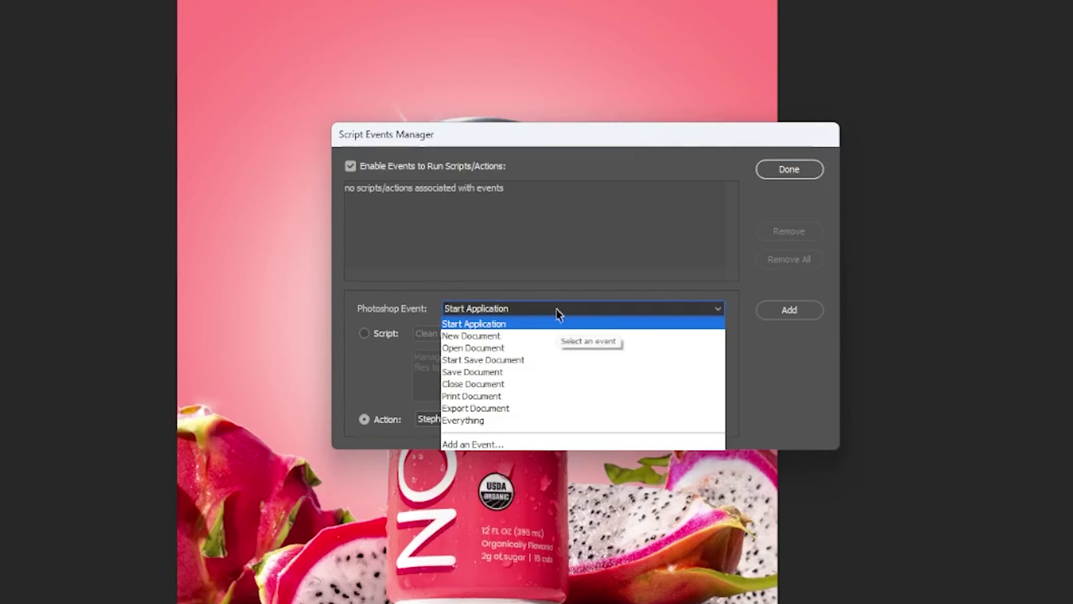
{"action": "left_click", "coordinate": [505, 347]}
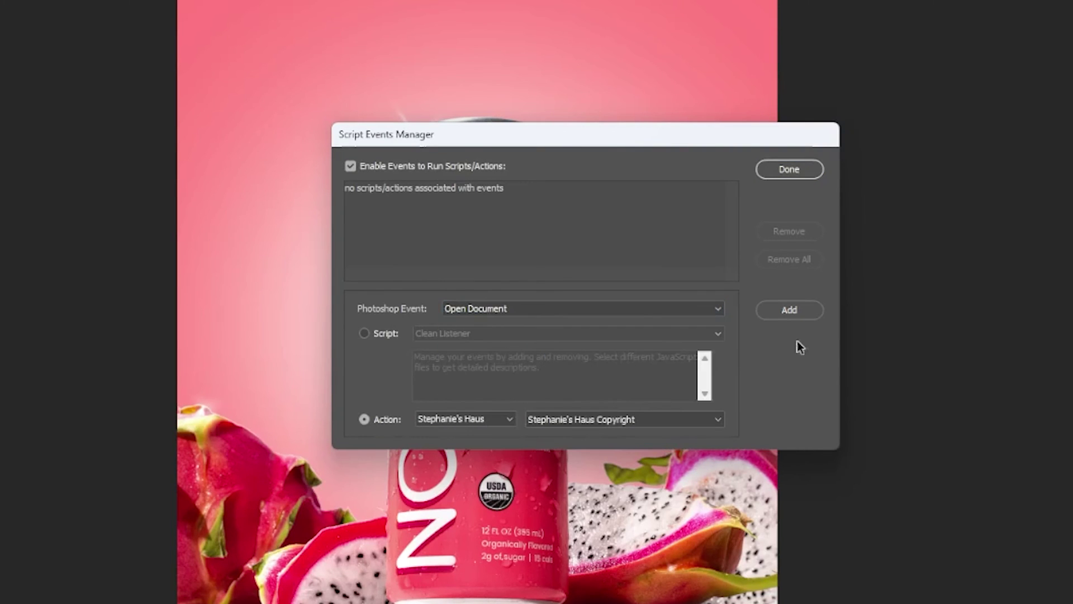
{"action": "left_click", "coordinate": [800, 311]}
{"action": "left_click", "coordinate": [608, 311]}
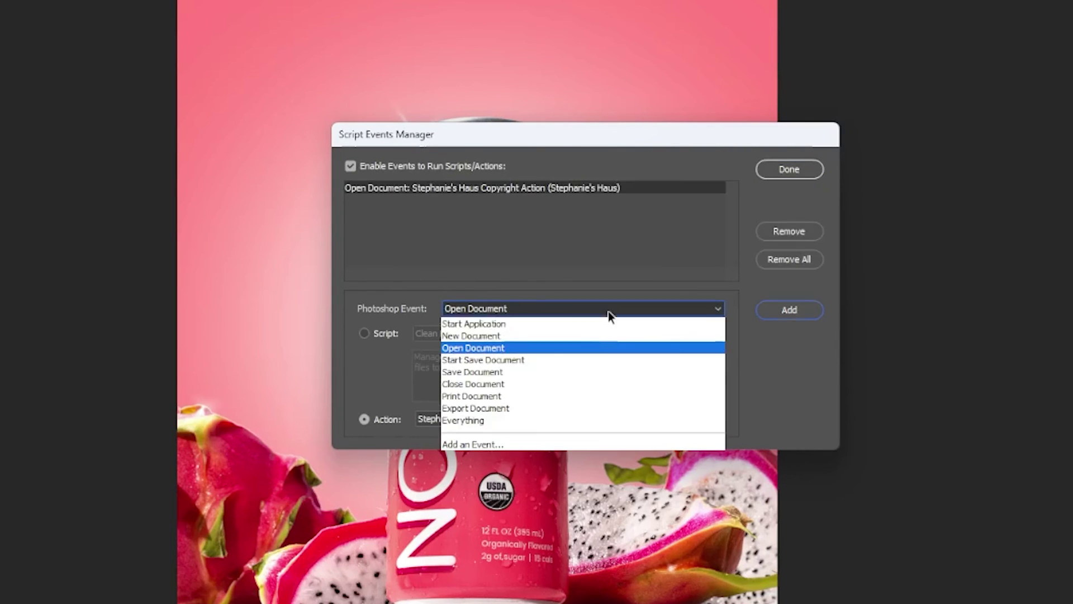
{"action": "left_click", "coordinate": [481, 333]}
{"action": "left_click", "coordinate": [789, 310]}
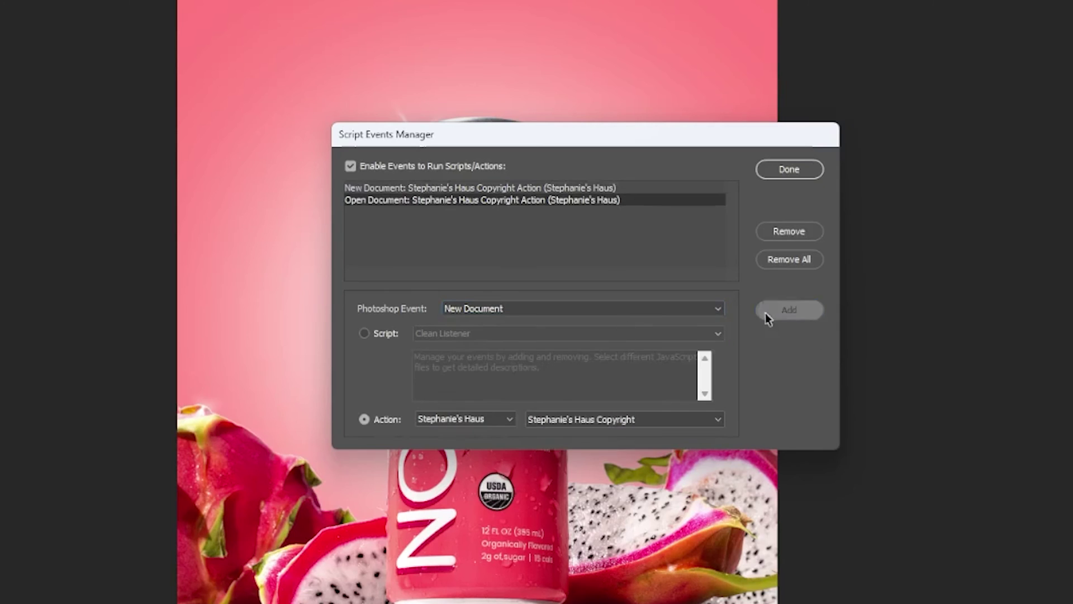
{"action": "left_click", "coordinate": [538, 312]}
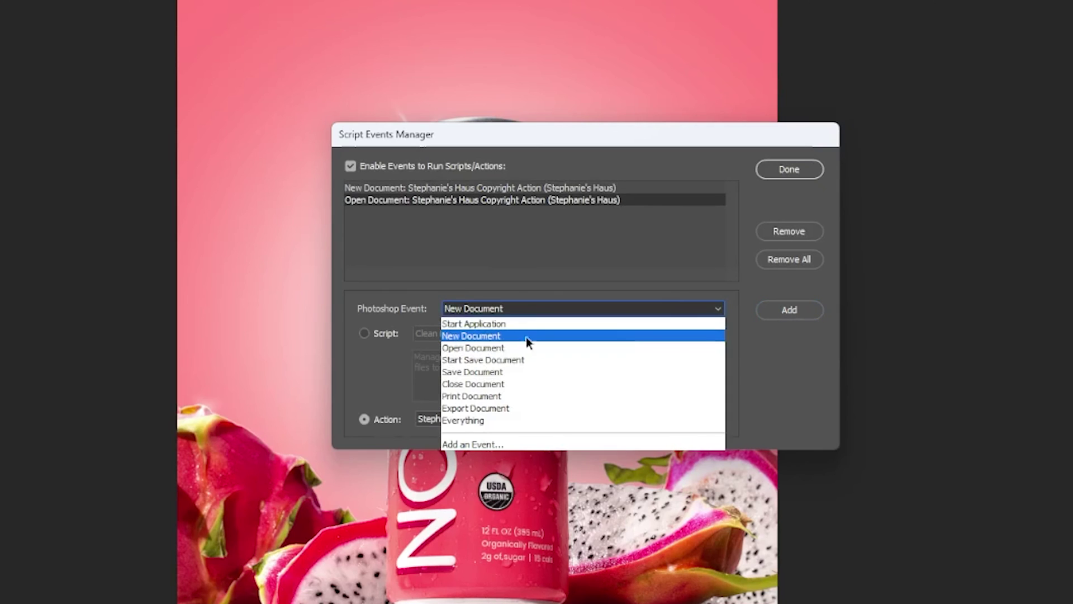
{"action": "left_click", "coordinate": [480, 371]}
{"action": "left_click", "coordinate": [804, 315]}
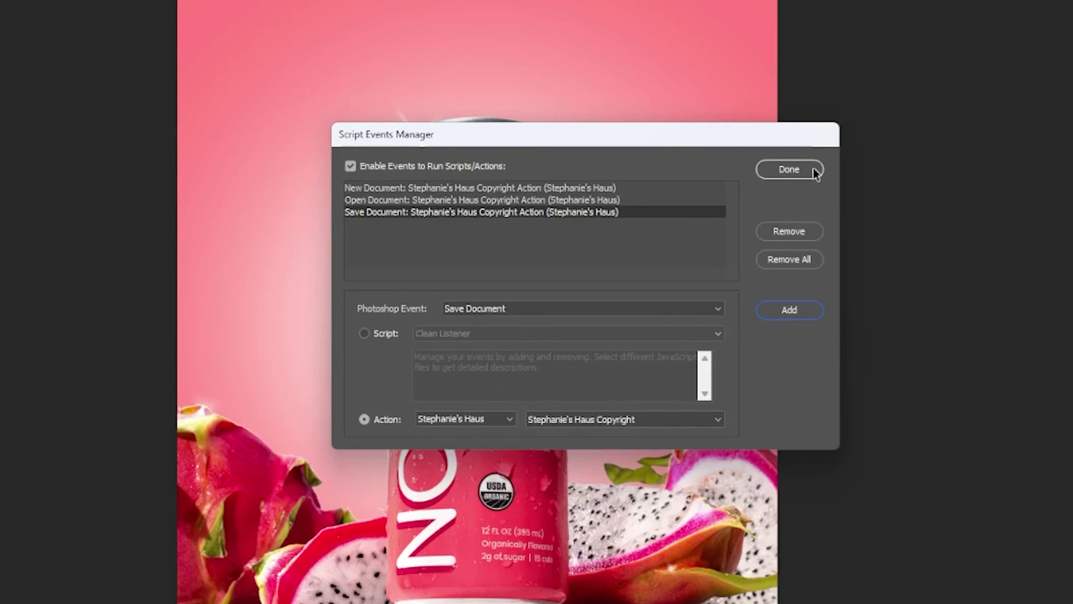
{"action": "left_click", "coordinate": [787, 171]}
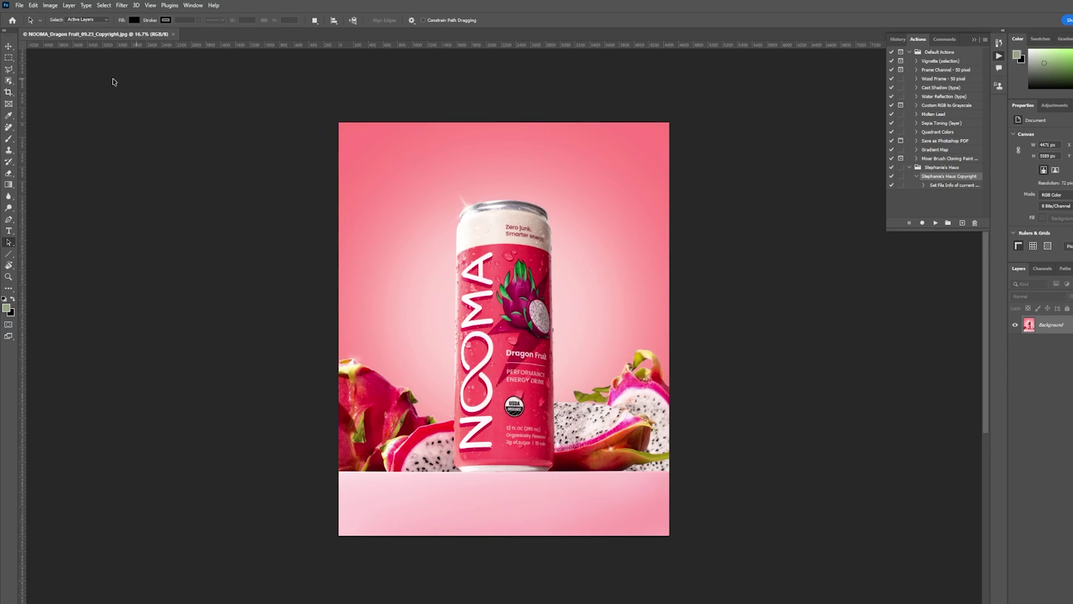
Export as JPG with Copyright and Contact Info, replacing NOOMA_Dragon Fruit_09.23_Copyright on the Desktop
{"action": "left_click", "coordinate": [19, 5]}
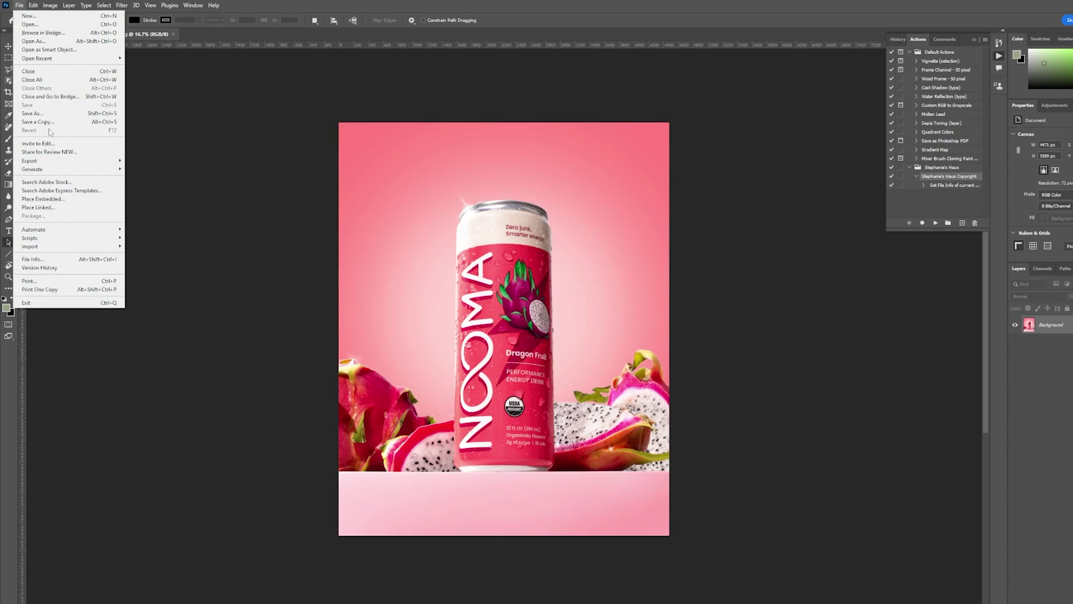
{"action": "mouse_move", "coordinate": [54, 162]}
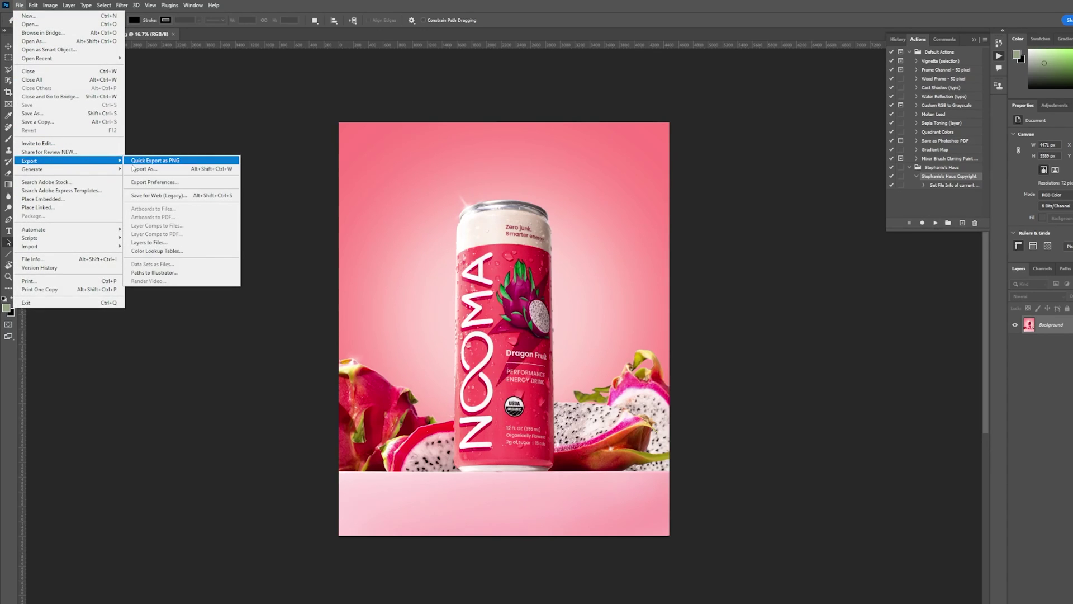
{"action": "left_click", "coordinate": [140, 168]}
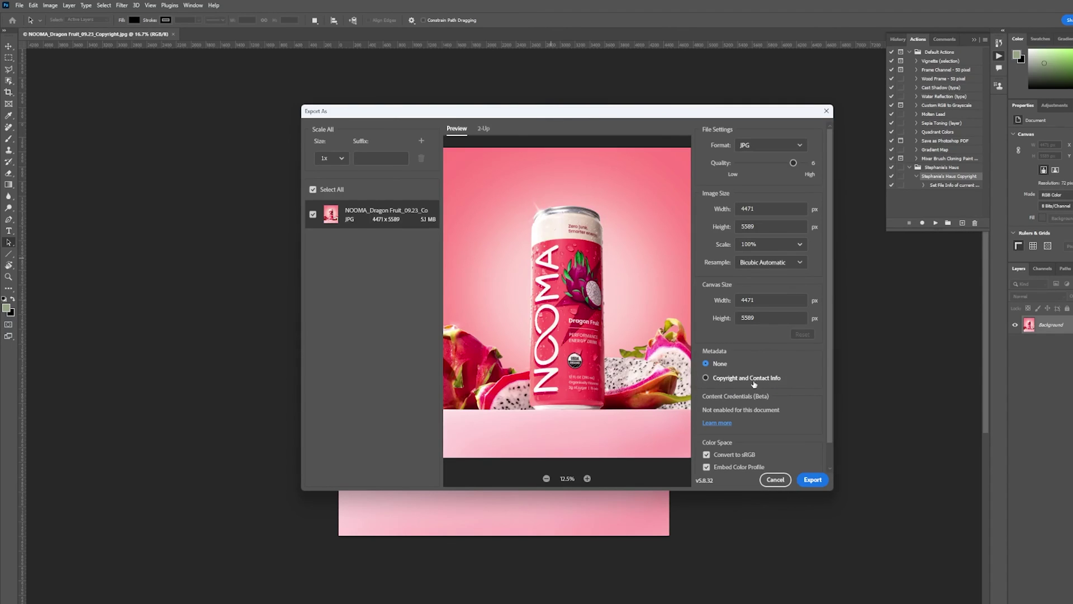
{"action": "left_click", "coordinate": [707, 379]}
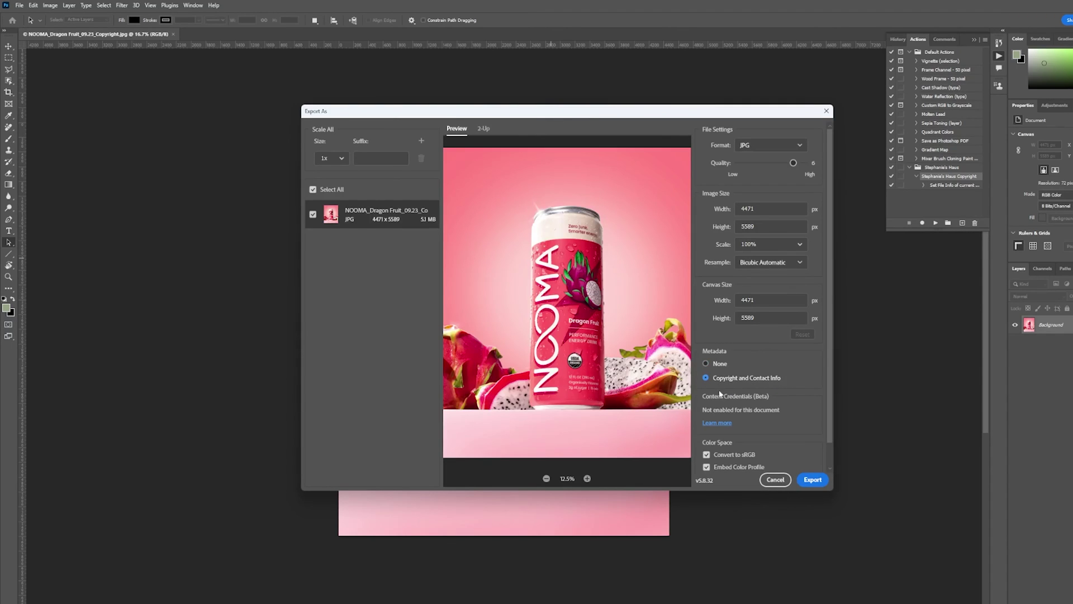
{"action": "left_click", "coordinate": [813, 480]}
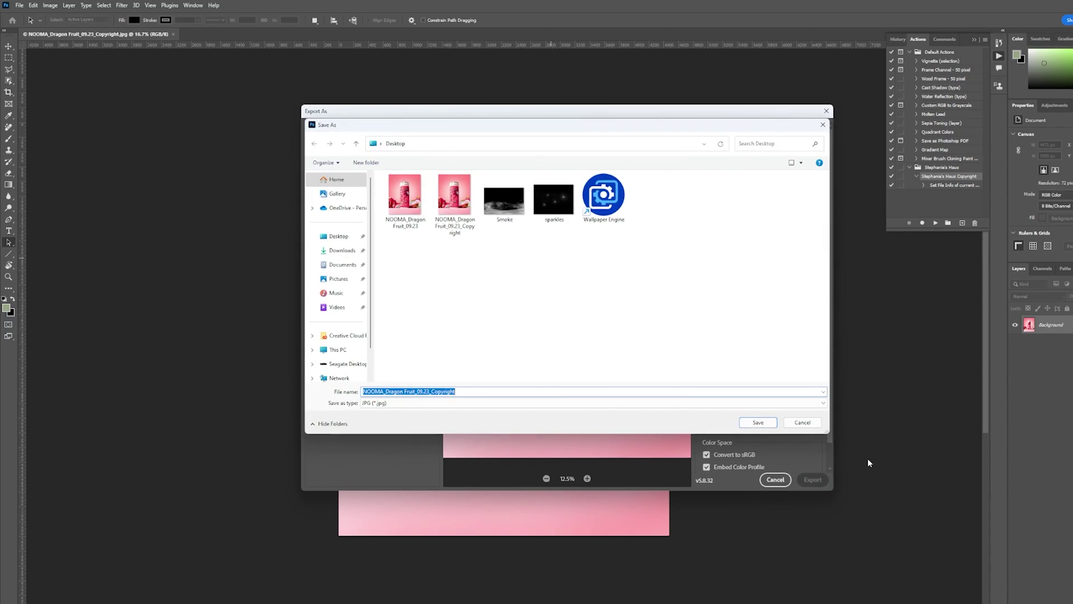
{"action": "left_click", "coordinate": [454, 201]}
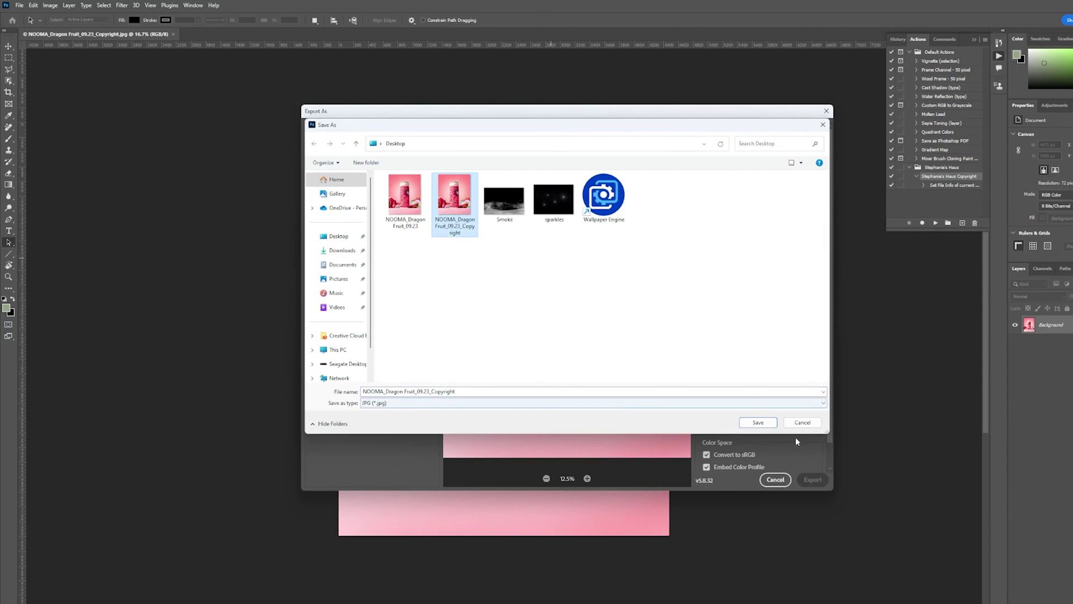
{"action": "left_click", "coordinate": [760, 423]}
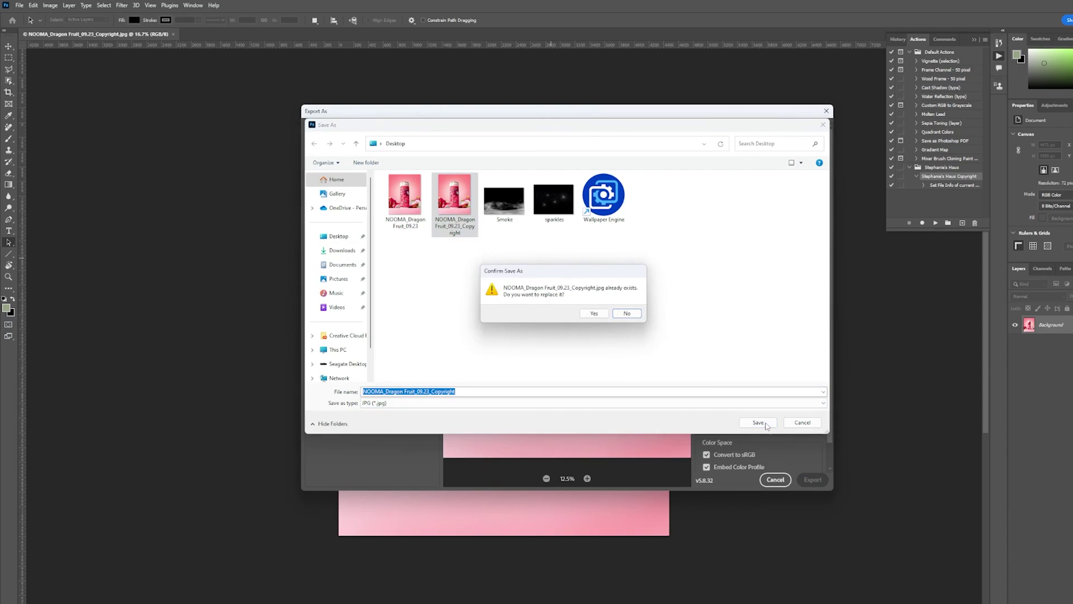
{"action": "left_click", "coordinate": [594, 313]}
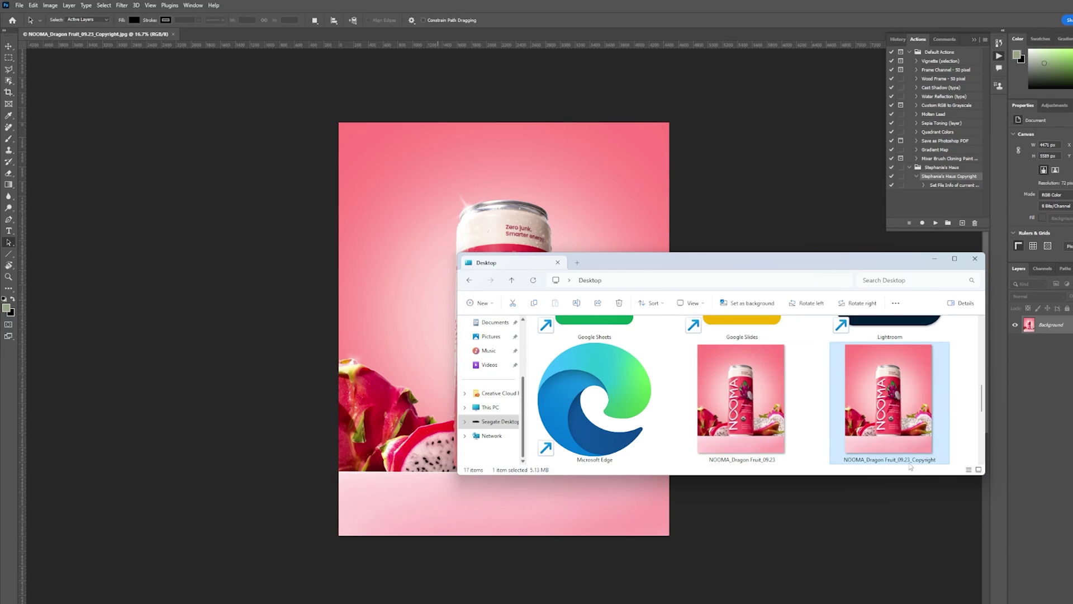
Verify the exported copy's Properties Details show the copyright notice
{"action": "right_click", "coordinate": [885, 389]}
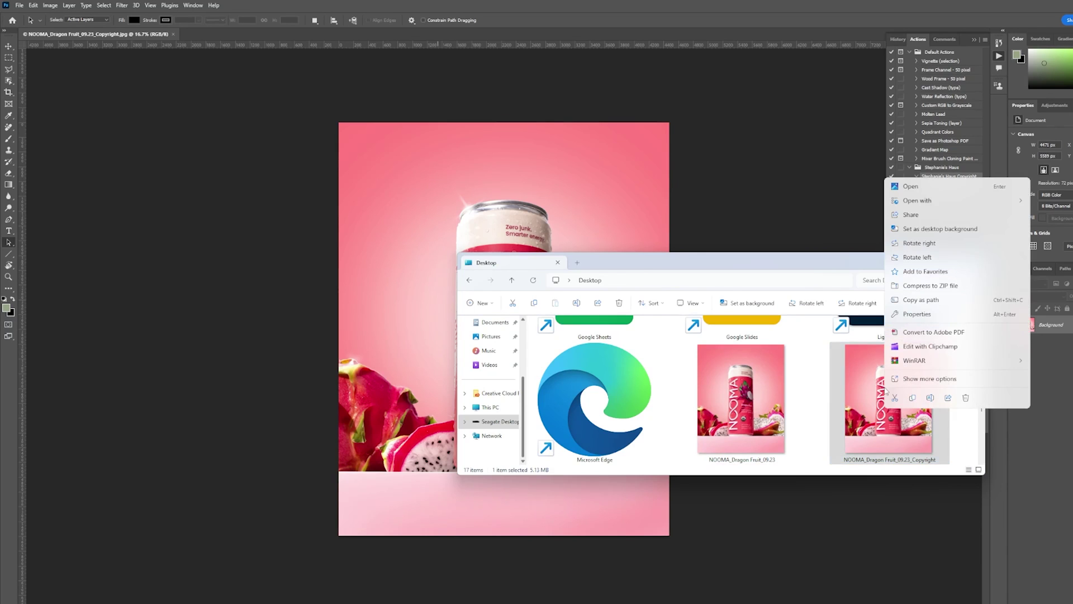
{"action": "left_click", "coordinate": [928, 316]}
{"action": "left_click_drag", "start_coordinate": [961, 393], "coordinate": [630, 145]}
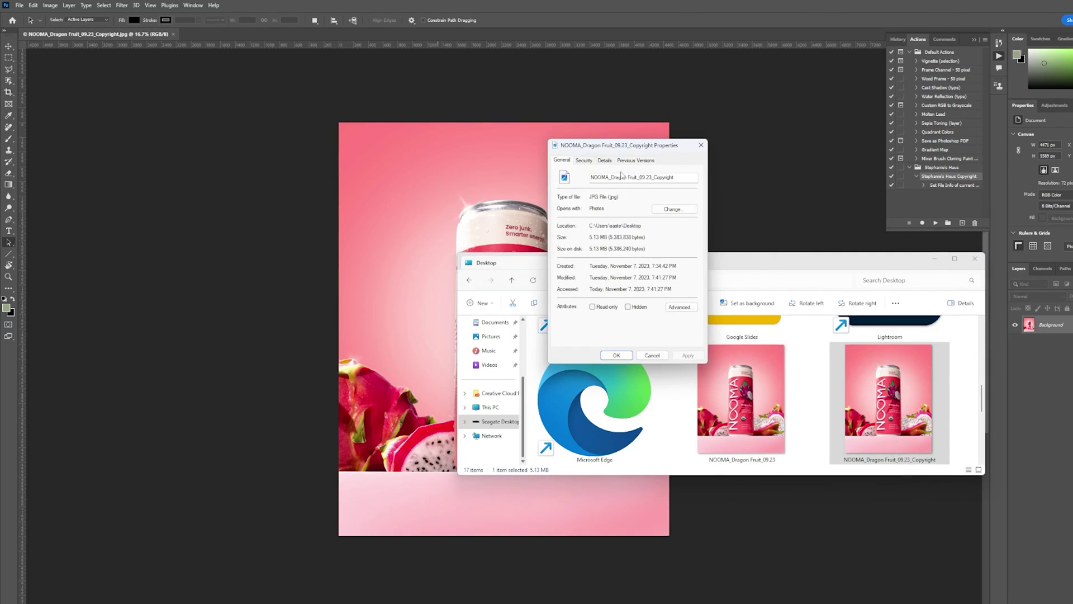
{"action": "left_click", "coordinate": [604, 160]}
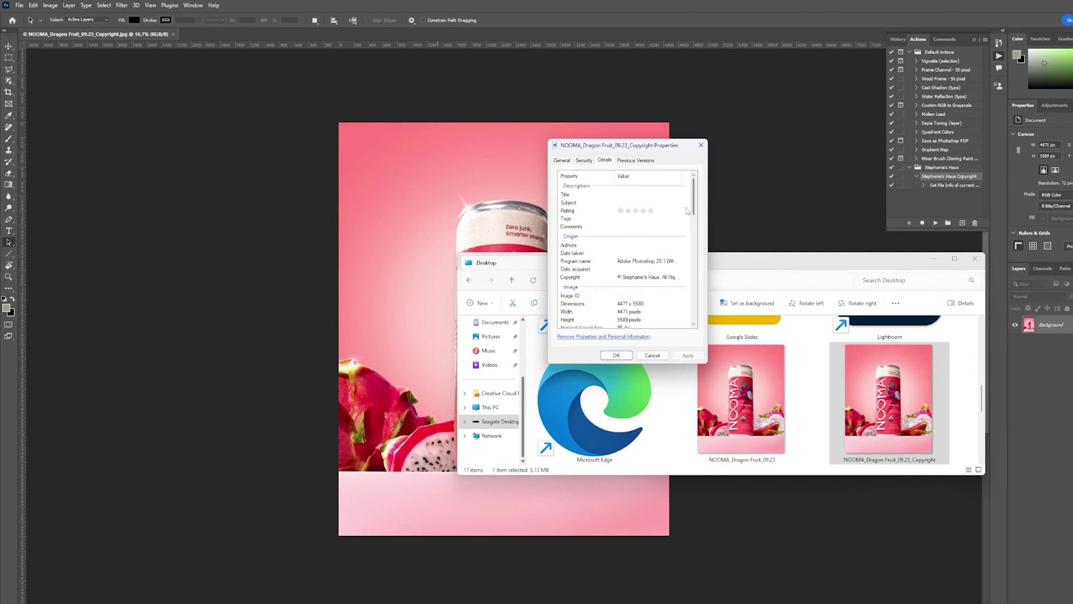
{"action": "left_click", "coordinate": [642, 279]}
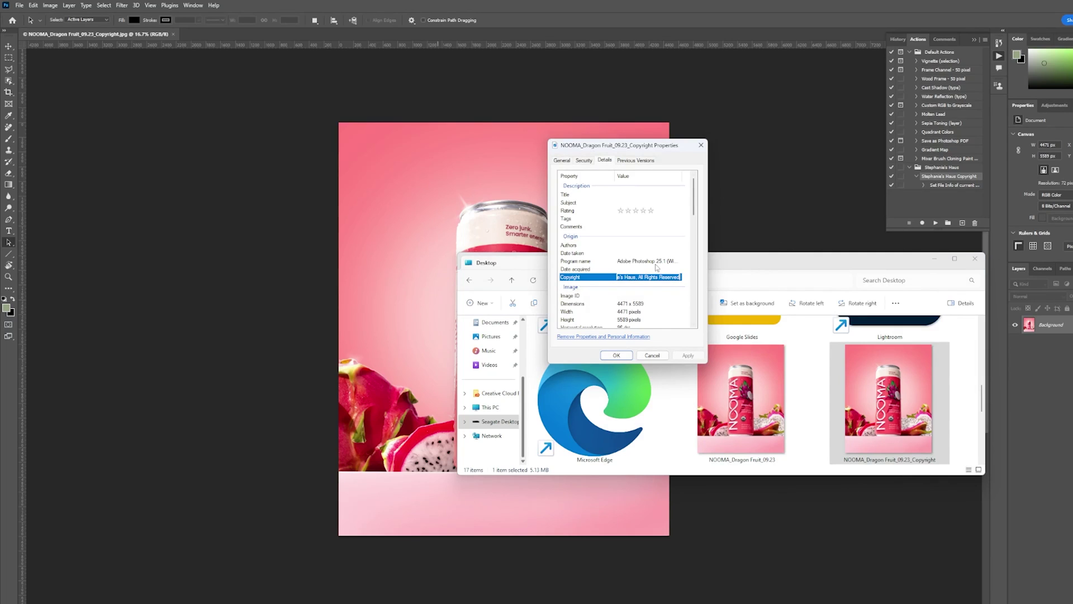
{"action": "left_click", "coordinate": [651, 357]}
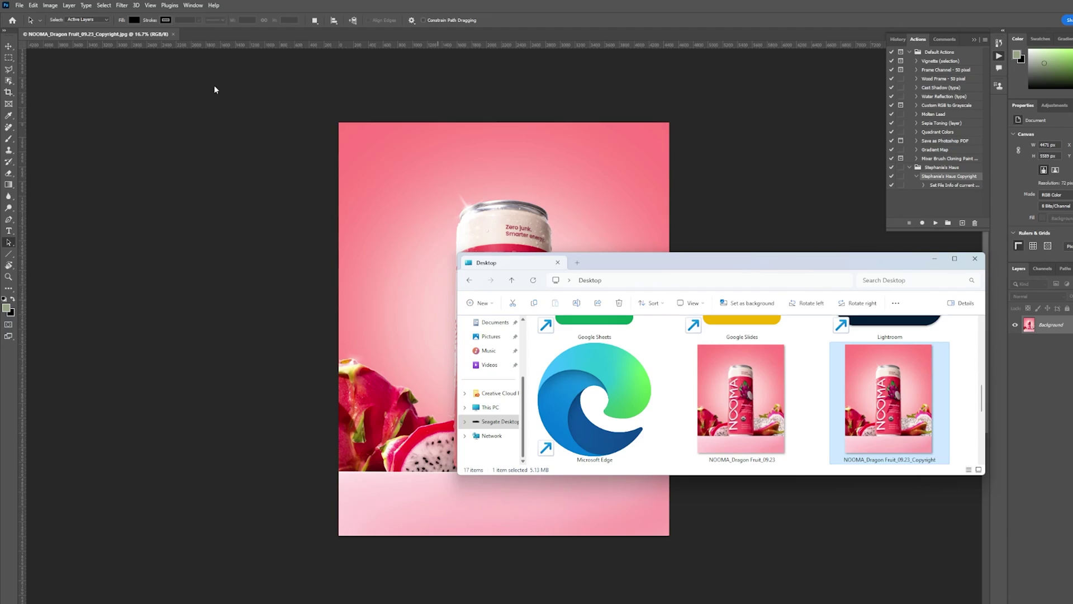
Confirm the original NOOMA_Dragon Fruit_09.23 has no copyright, then drag it into Photoshop
{"action": "left_click", "coordinate": [740, 398]}
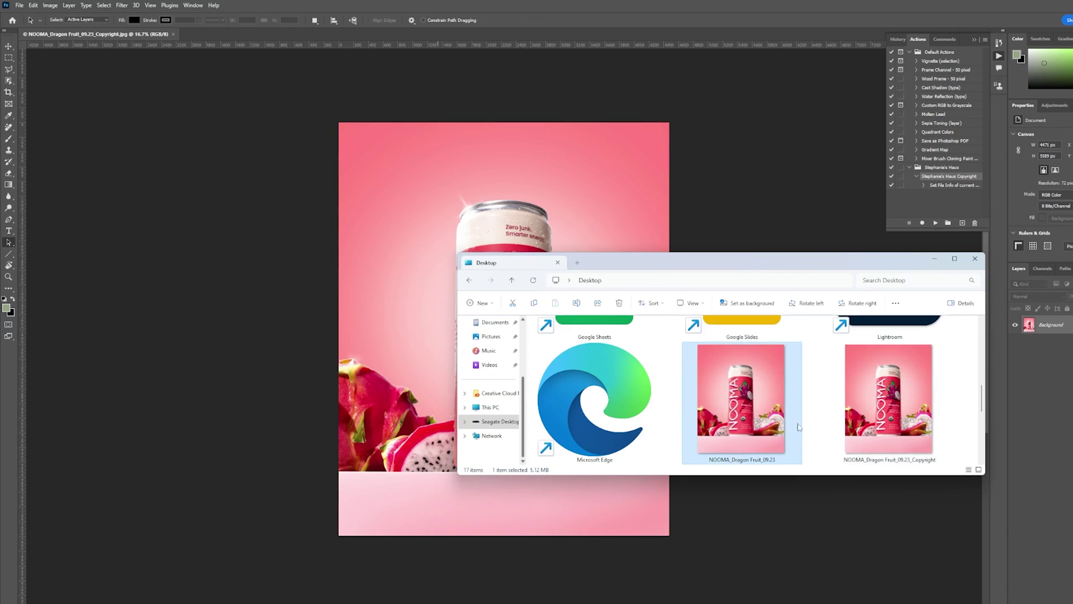
{"action": "right_click", "coordinate": [734, 401]}
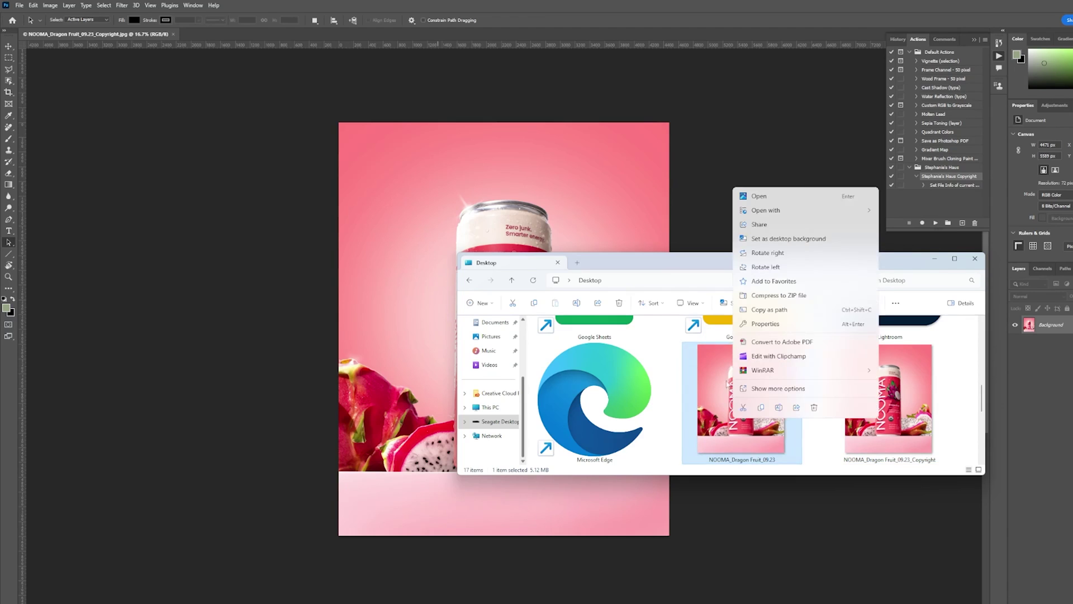
{"action": "left_click", "coordinate": [773, 329]}
{"action": "left_click_drag", "start_coordinate": [809, 394], "coordinate": [473, 155]}
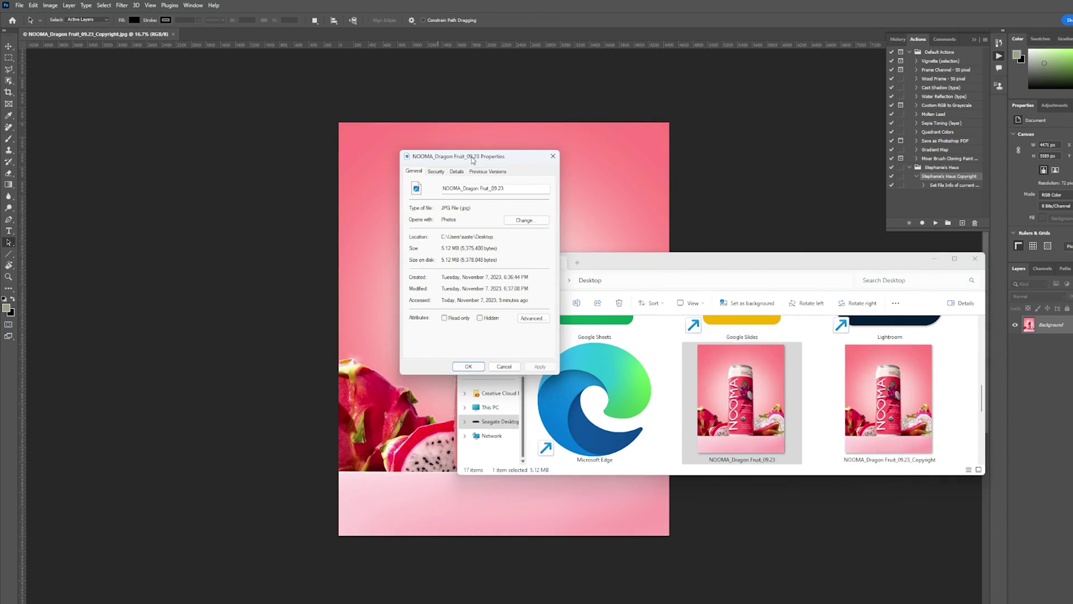
{"action": "left_click", "coordinate": [456, 171]}
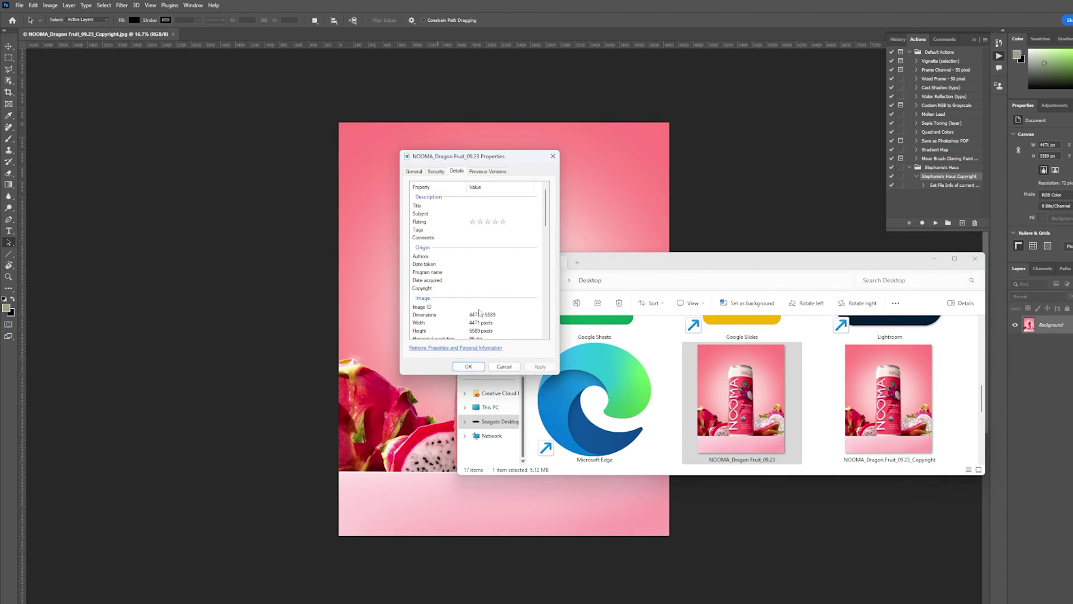
{"action": "left_click", "coordinate": [504, 366]}
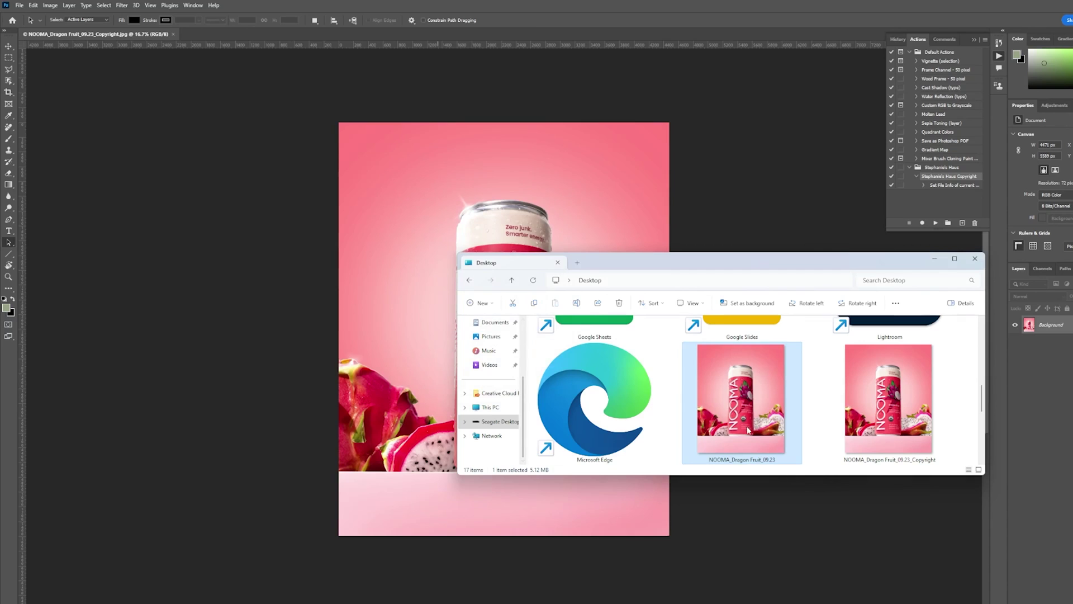
{"action": "left_click_drag", "start_coordinate": [749, 430], "coordinate": [243, 36]}
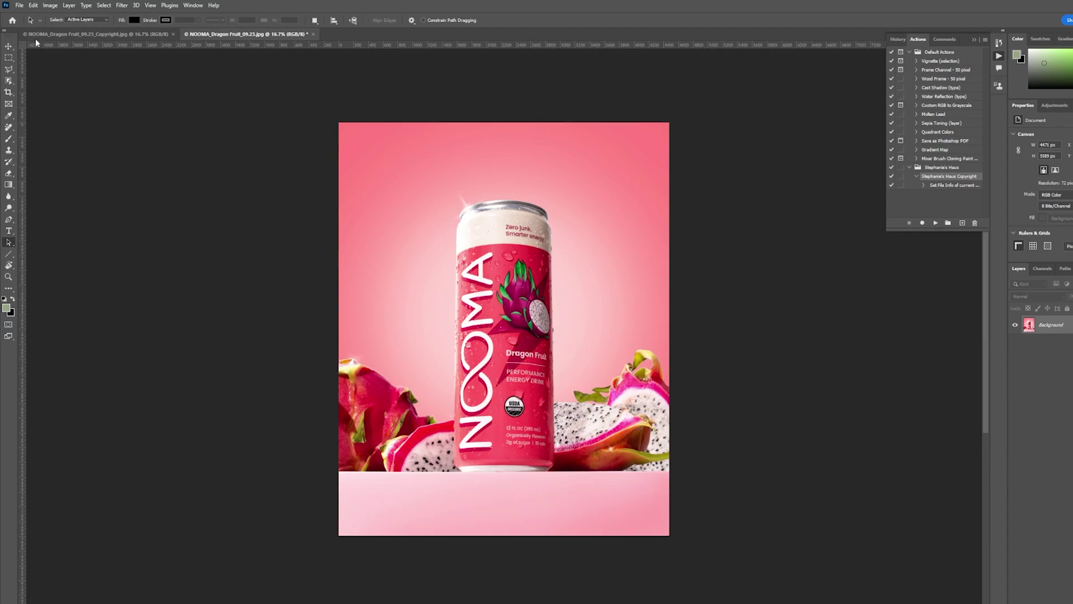
Check File Info on NOOMA_Dragon Fruit_09.23.jpg for Copyrighted status and notice, then close it
{"action": "left_click", "coordinate": [25, 8]}
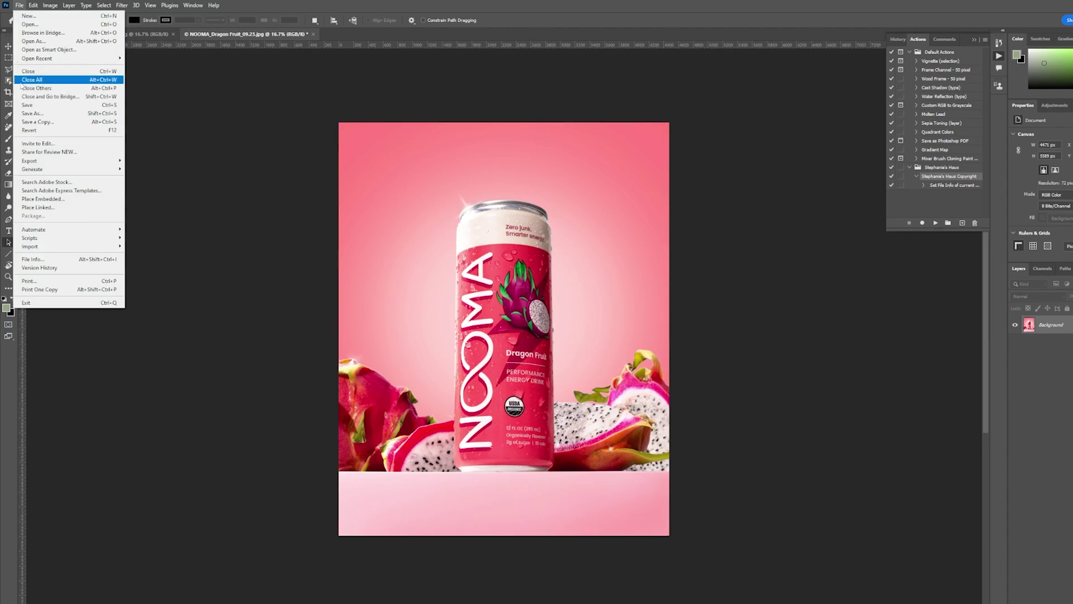
{"action": "left_click", "coordinate": [55, 259]}
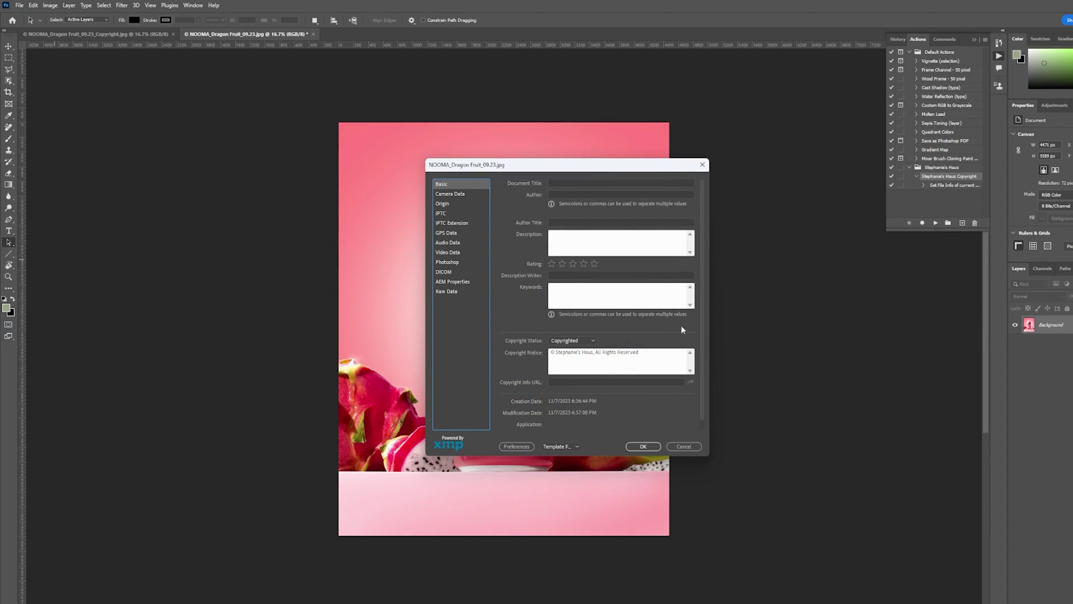
{"action": "key", "text": "Return"}
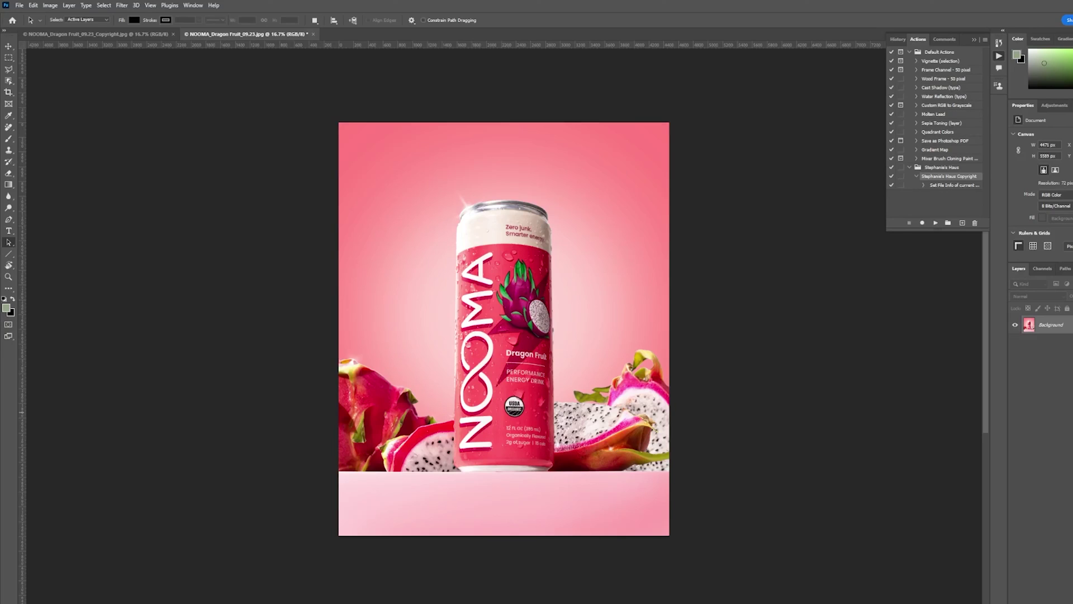